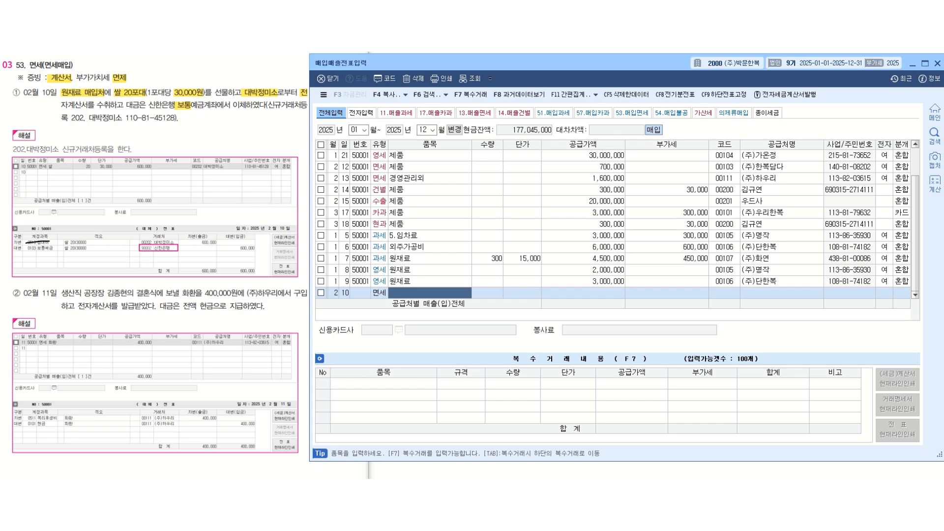
- Enter 5.기업업무추진비 as the item name of the February 10 면세 purchase line
text(5)
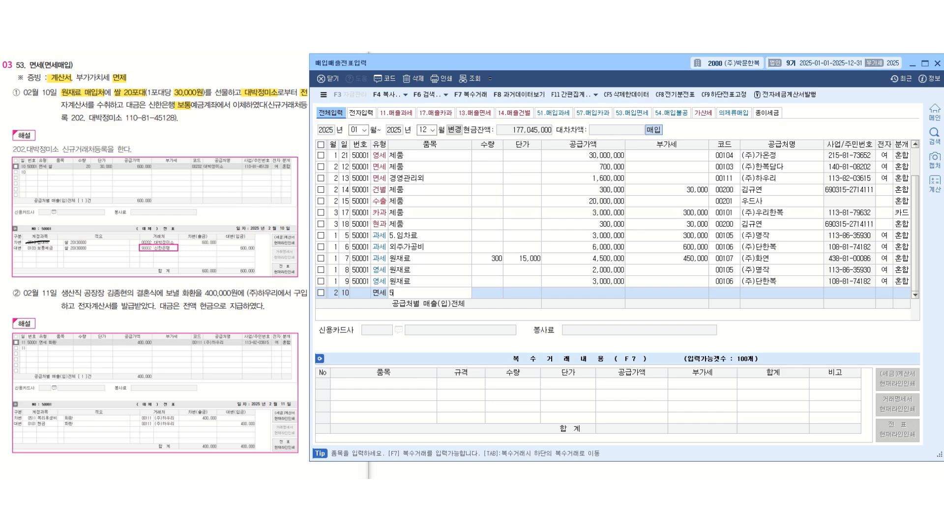
text(.기업어무추진비)
key(Return)
key(Return)
key(Return)
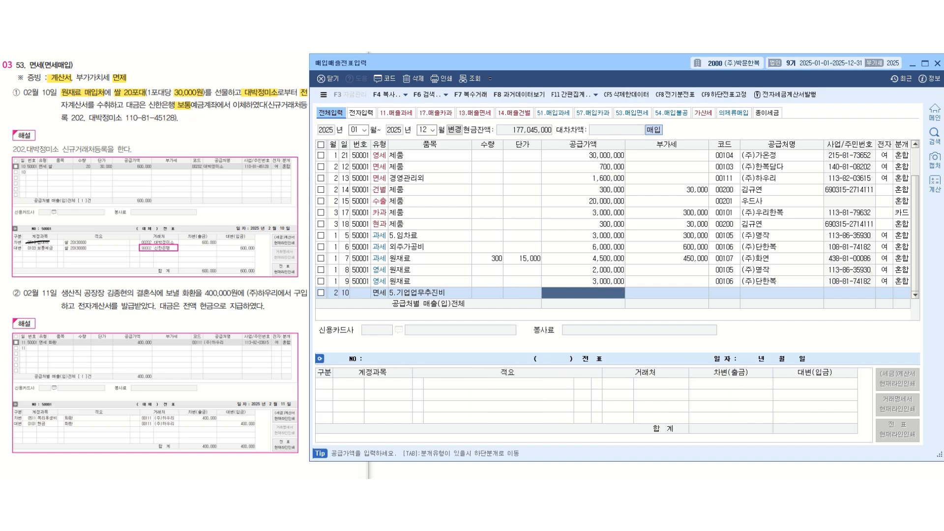
- Set the quantity to 20 and the unit price to 30,000 on the February 10 면세 line
key(Left)
key(Left)
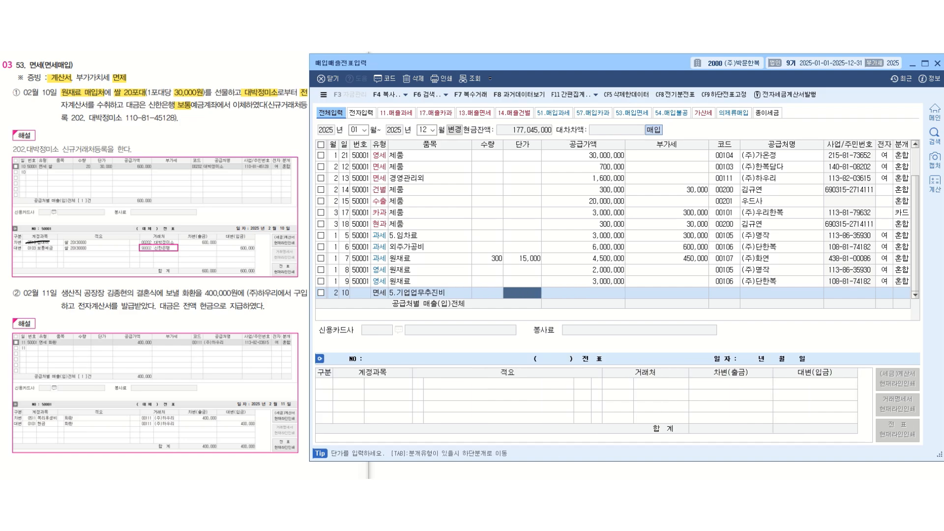
text(20)
key(Return)
text(300000)
key(Return)
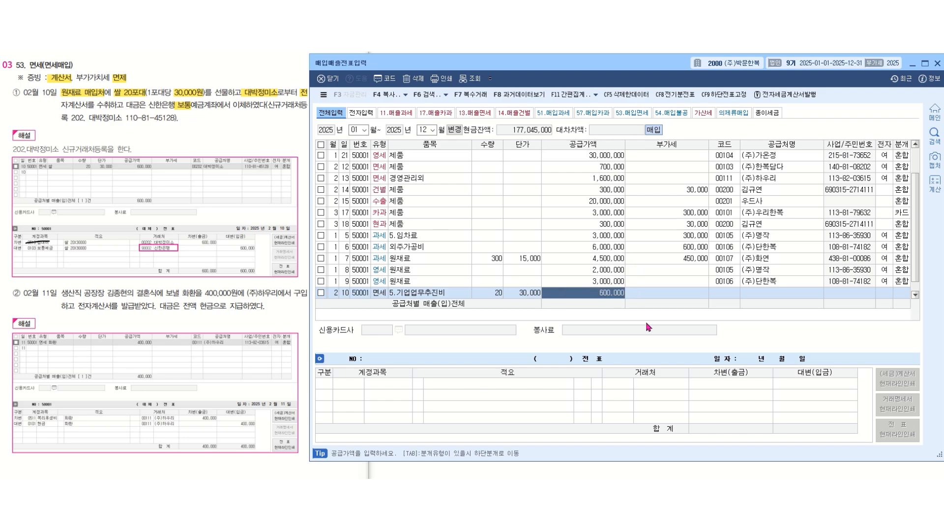
key(Return)
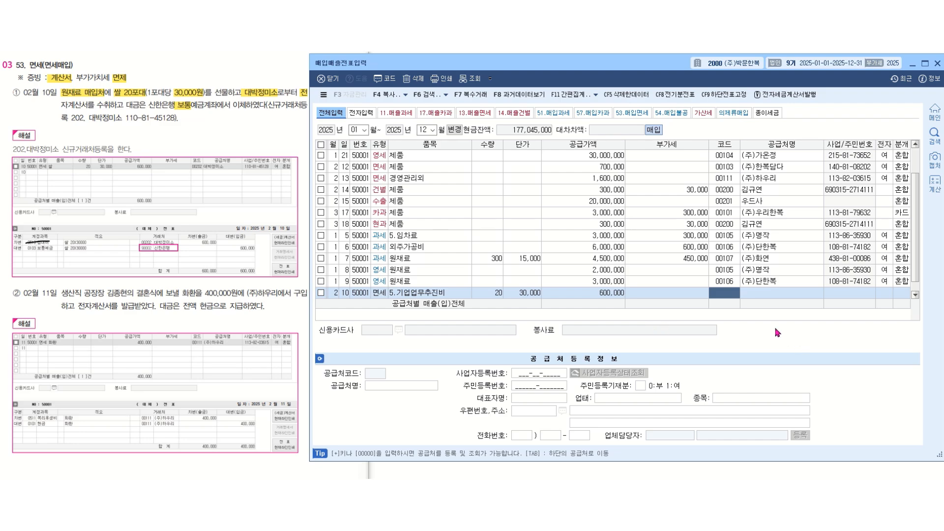
- Register 대박정미소 as a new supplier under code 202 for the February 10 purchase
key(plus)
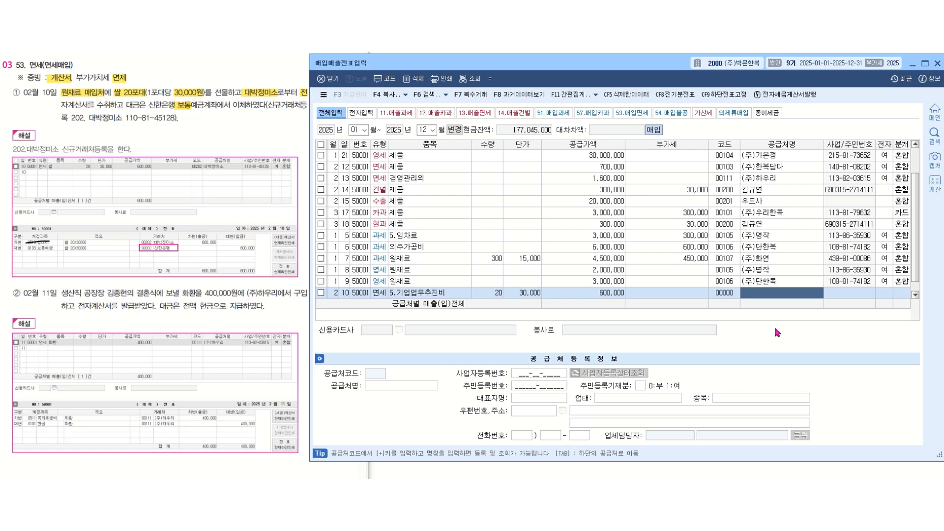
text(대박정미소)
key(Return)
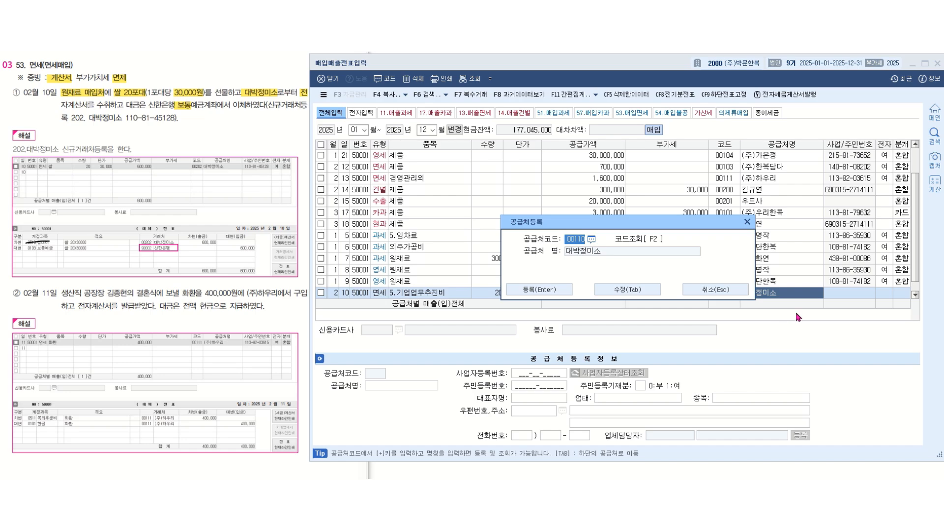
text(202)
key(Return)
key(Return)
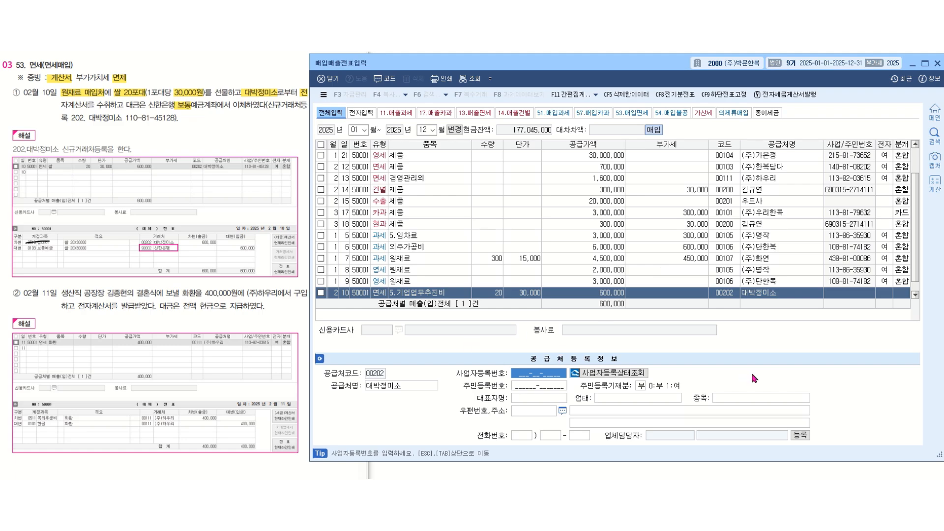
- Enter the business registration number for 대박정미소 and return to the purchase line
text(110-8)
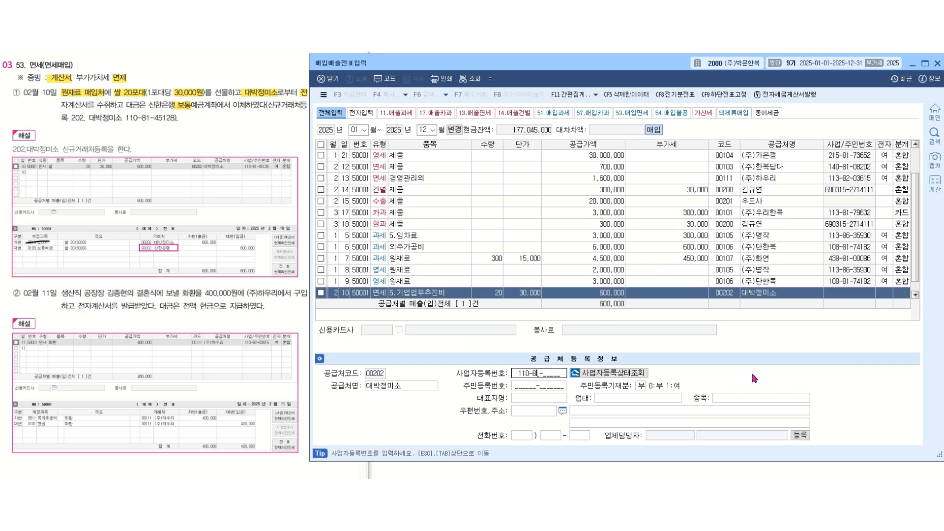
text(1-45128)
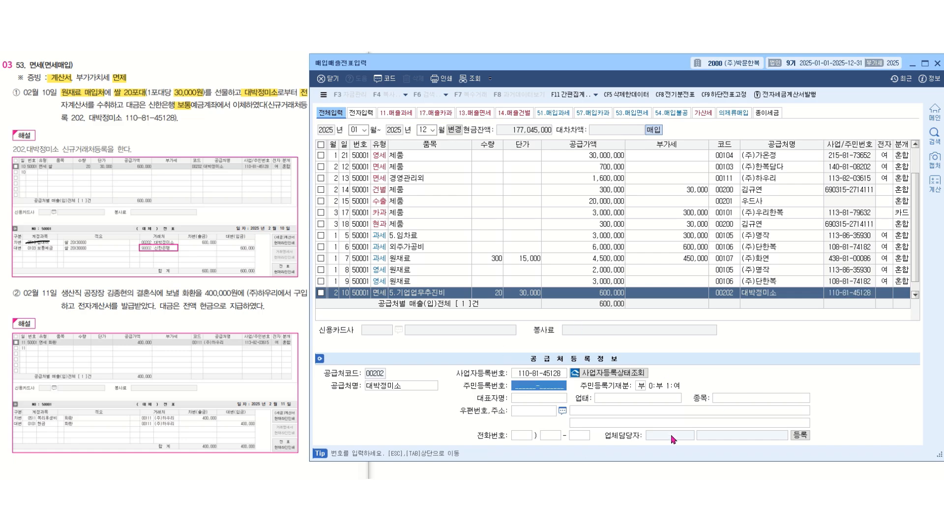
key(Escape)
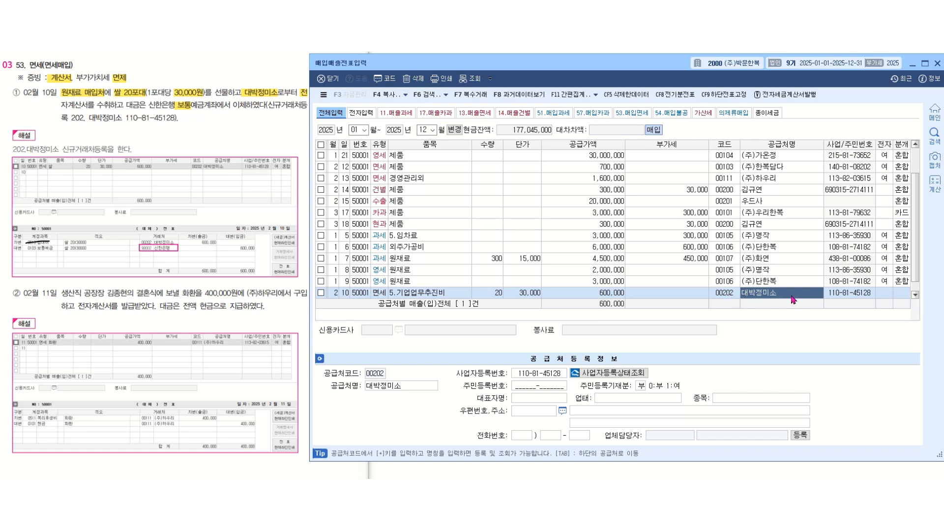
key(Return)
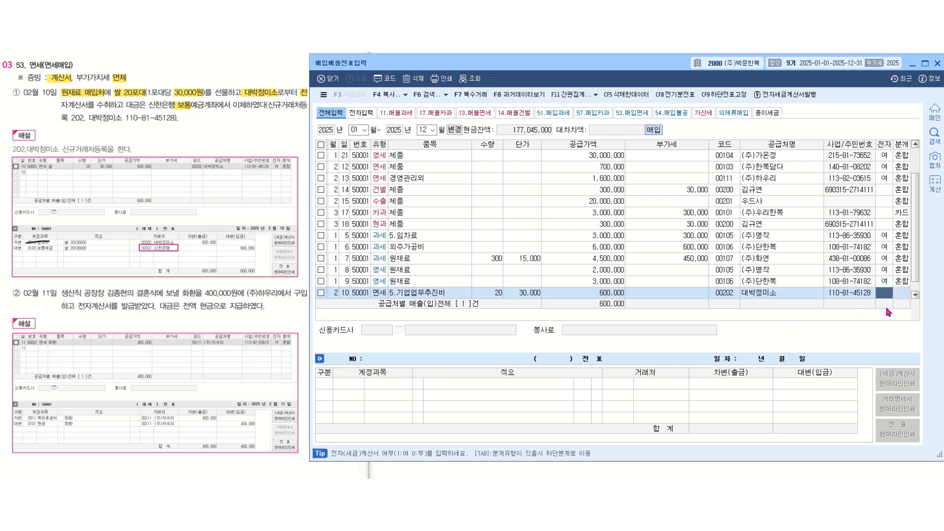
- Mark the February 10 purchase as an electronic invoice (여) and set its journal type to 혼합
text(1)
key(Return)
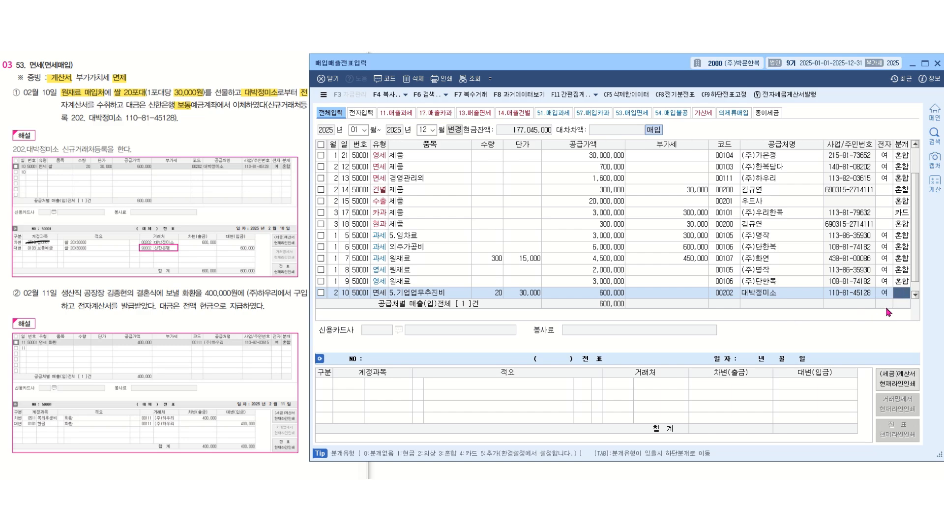
text(3)
key(Return)
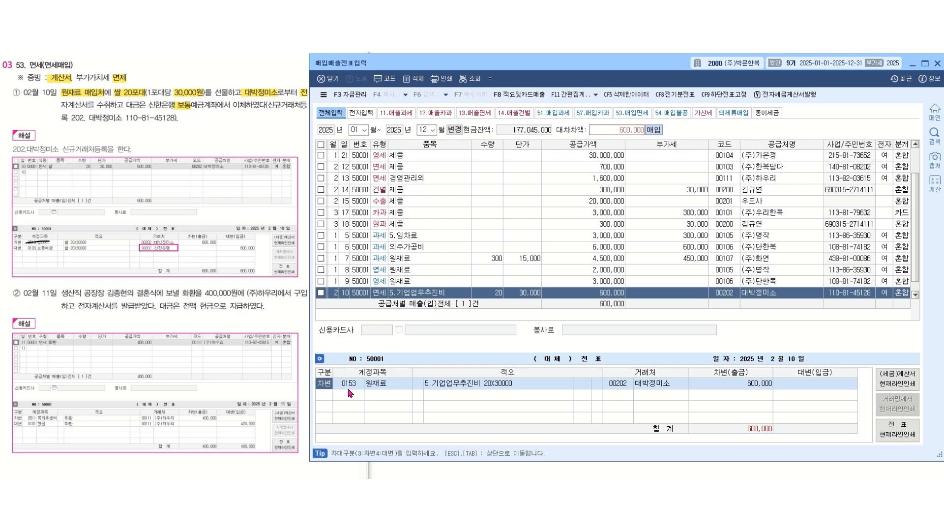
- Change the debit line's account to 0513 기업업무추진비 (제조원가), keeping the rest of the line
key(Return)
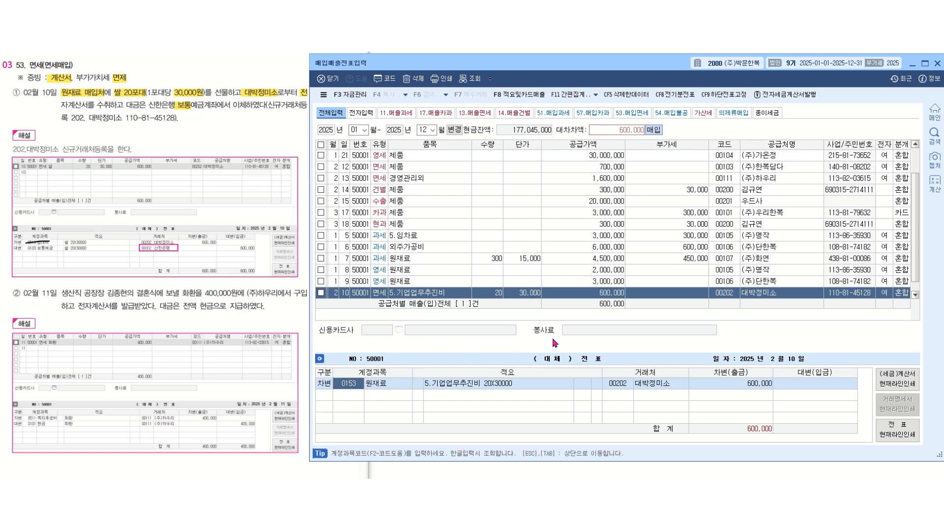
text(기업)
key(Return)
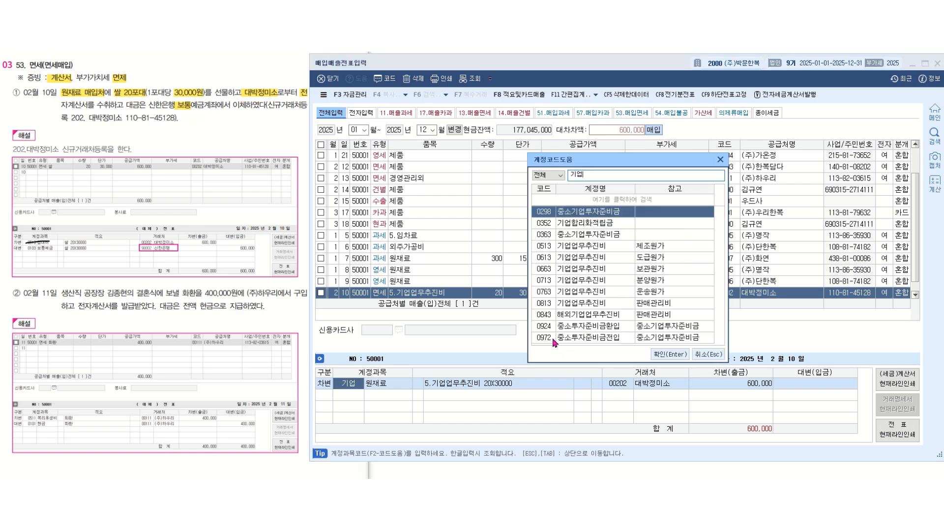
click(587, 248)
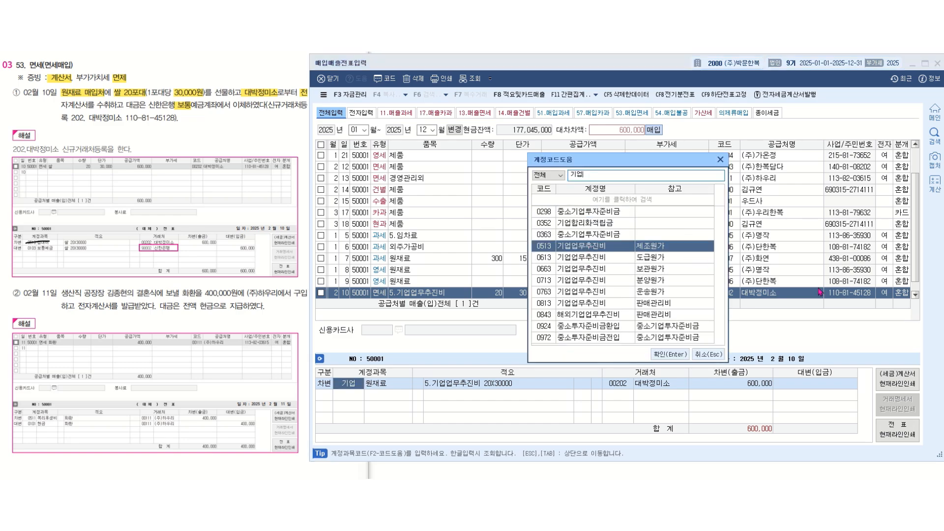
key(Return)
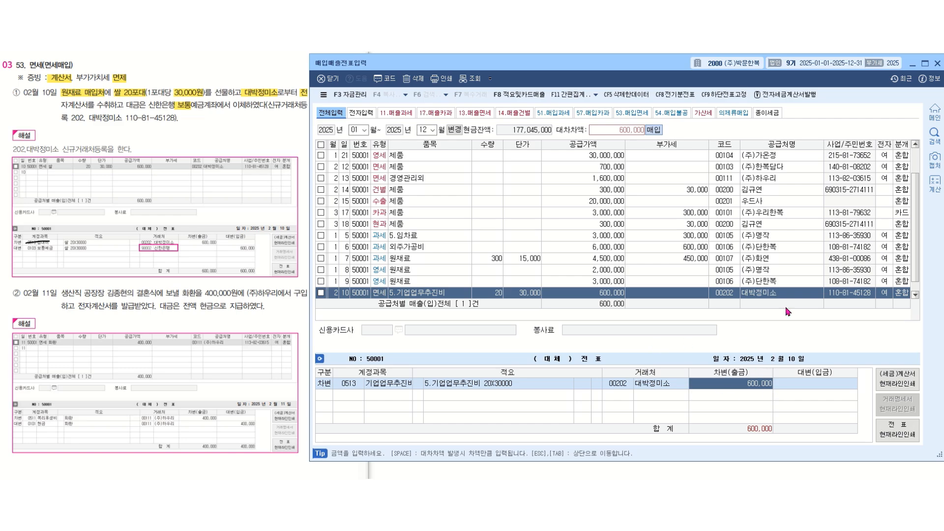
key(Return)
- Add a credit line to account 0103 보통예금 for 600,000 and complete the February 10 voucher
text(4)
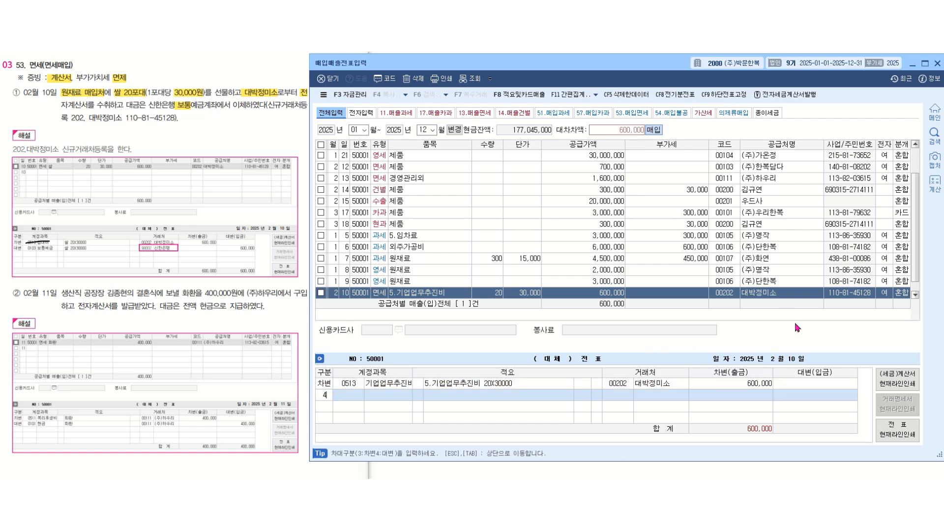
key(Return)
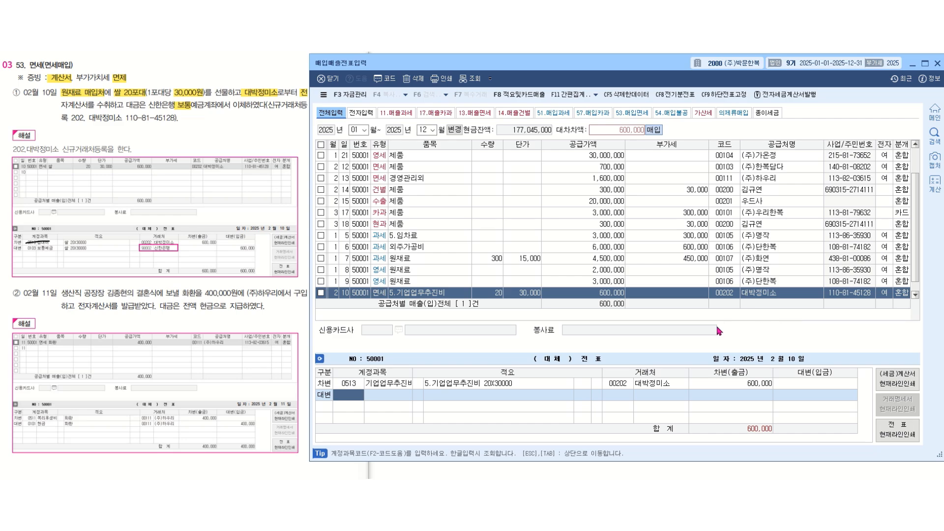
text(보통)
key(Return)
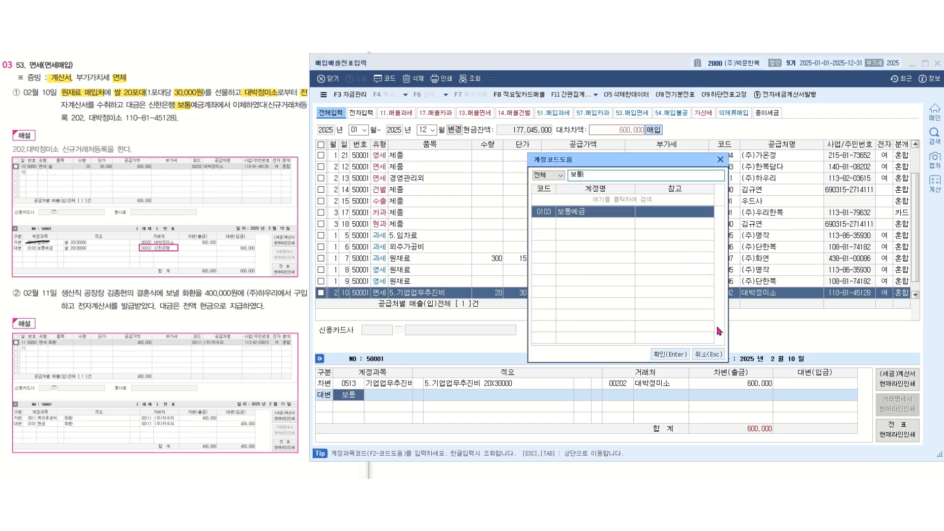
key(Return)
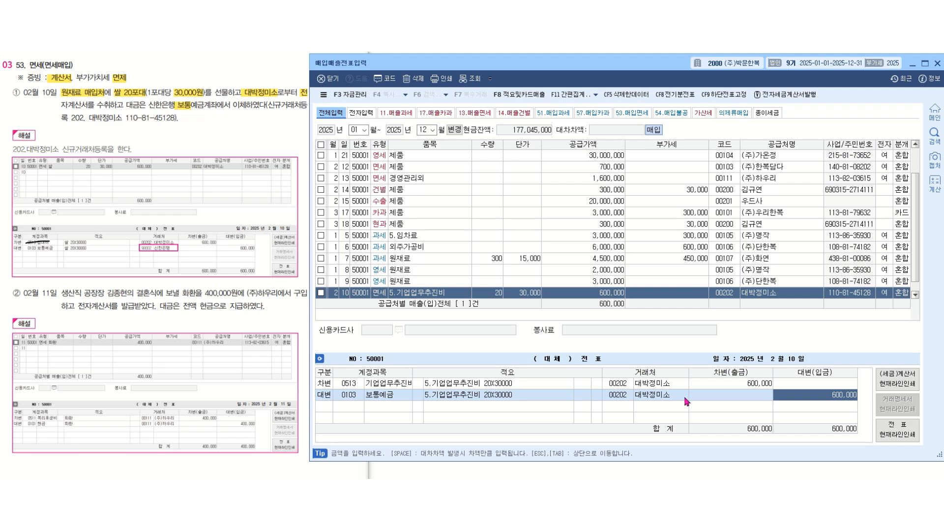
key(Return)
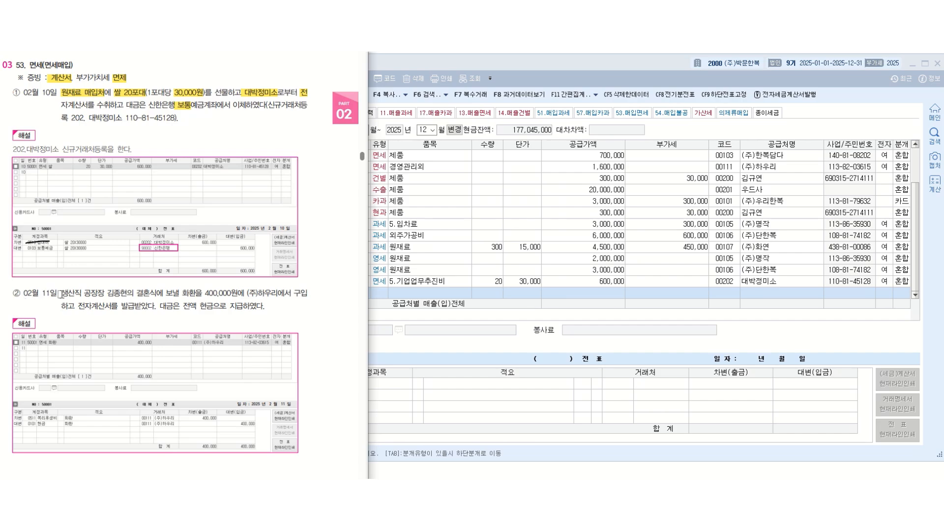
- Switch to the textbook document and highlight 생산직, 결혼식, 화환, 400,000원에 (주)하우리, 전자 and 현금 in the February 11 problem
drag(60, 293, 79, 294)
drag(136, 293, 276, 294)
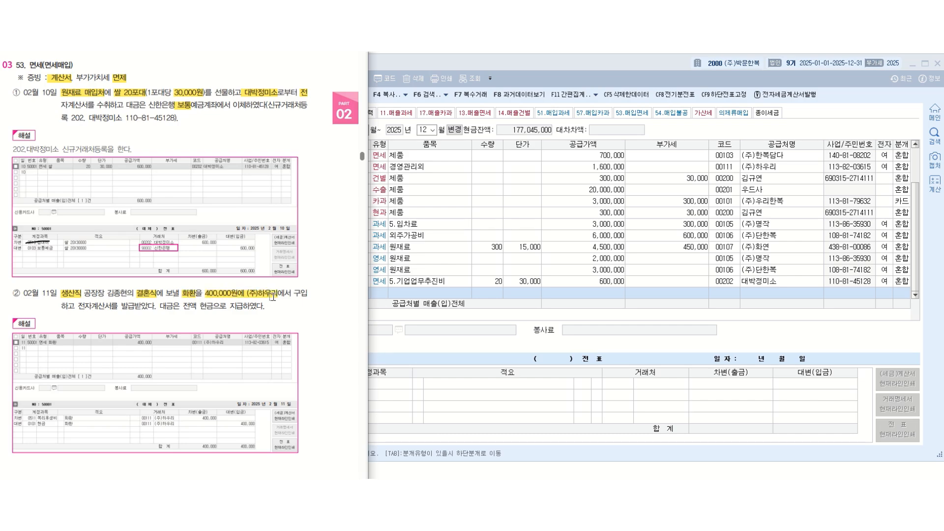
drag(78, 306, 92, 306)
drag(200, 306, 214, 306)
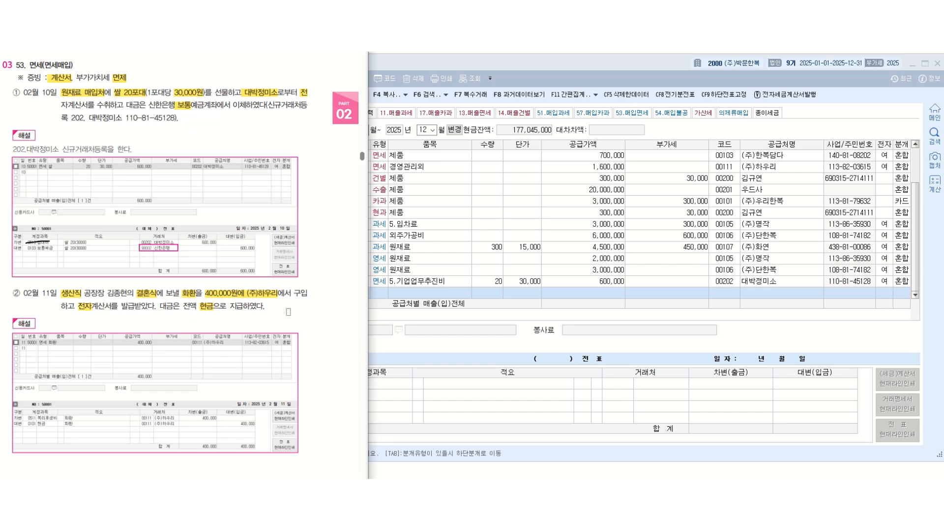
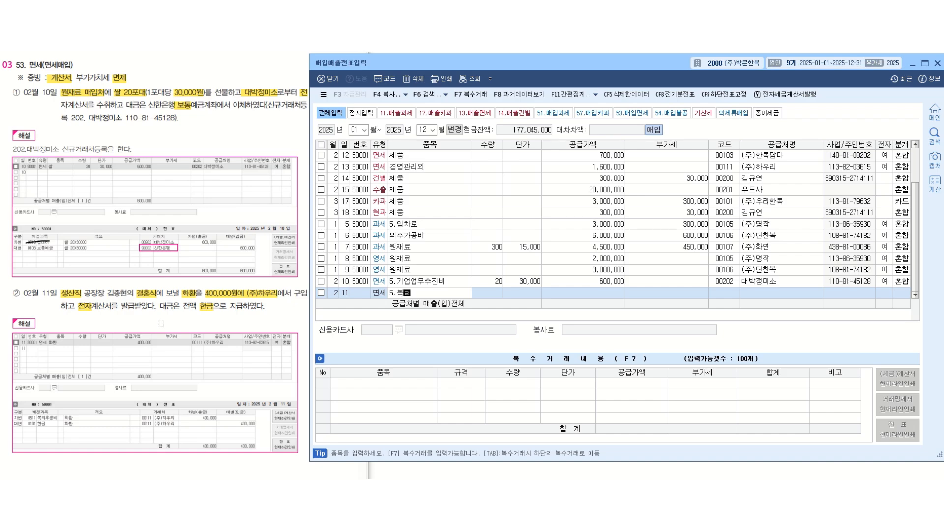
- Complete the February 11 면세 purchase row with item 5.복리후생비, a supply amount of 400,000 and supplier (주)하우리
key(Return)
key(Return)
key(Return)
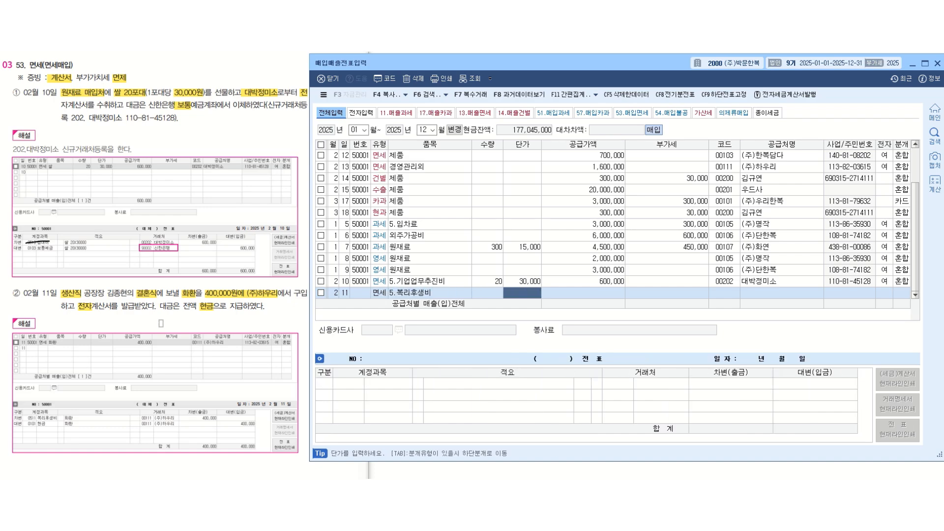
text(4000000)
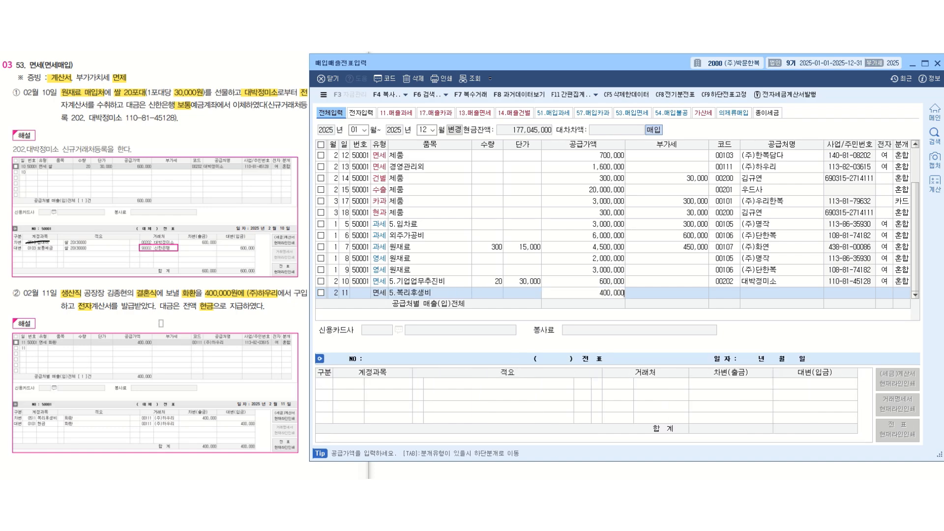
key(Return)
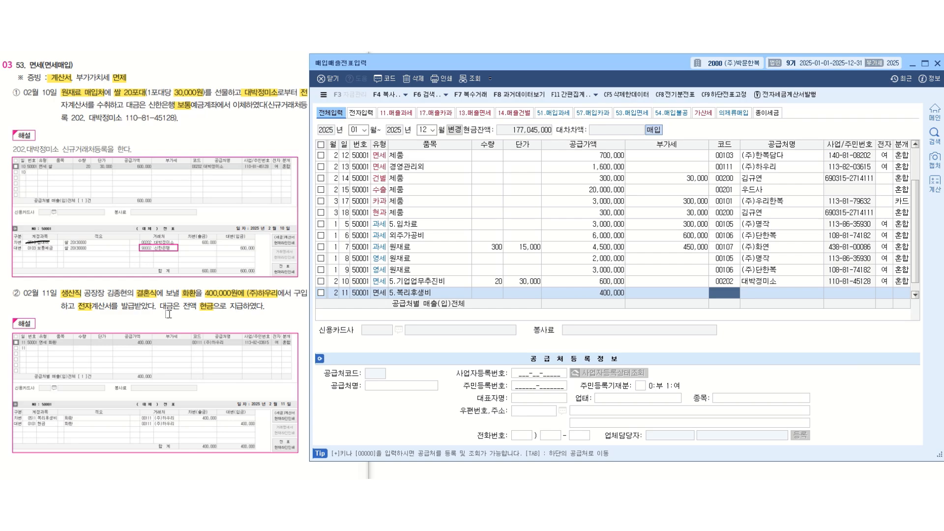
text(하우)
key(Return)
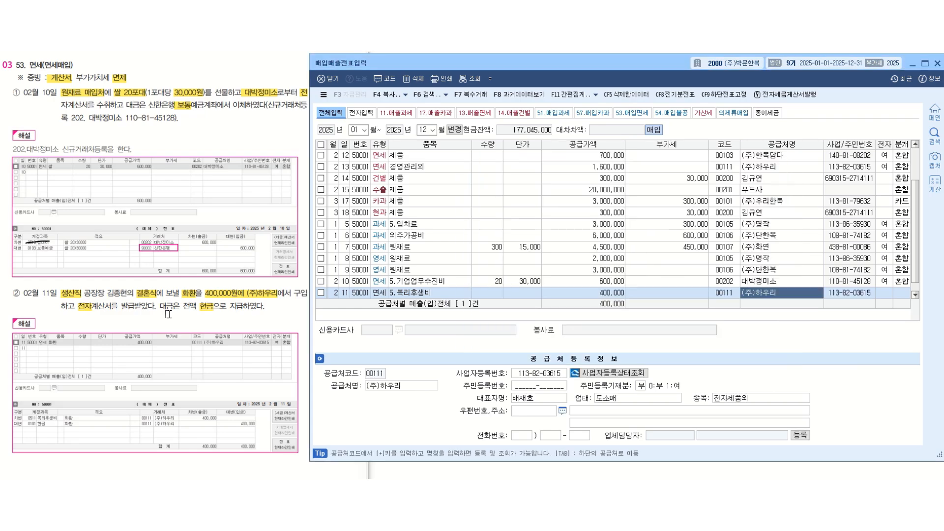
key(Return)
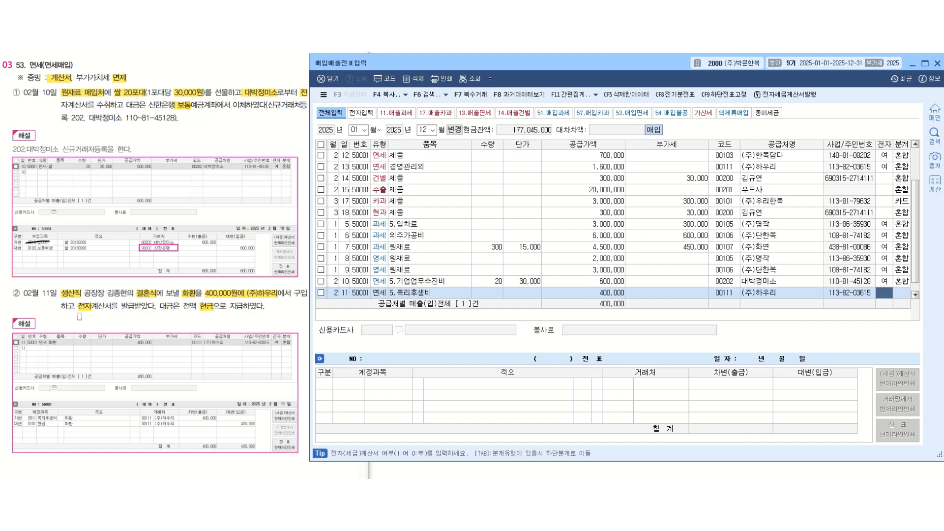
- Mark the February 11 purchase as an electronic invoice (여) and set its journal type to 혼합
text(1)
key(Return)
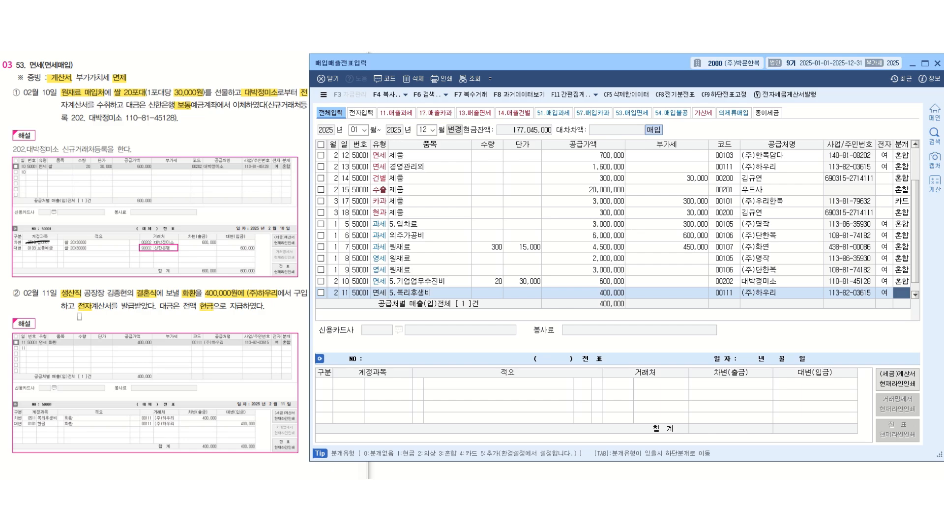
text(3)
key(Return)
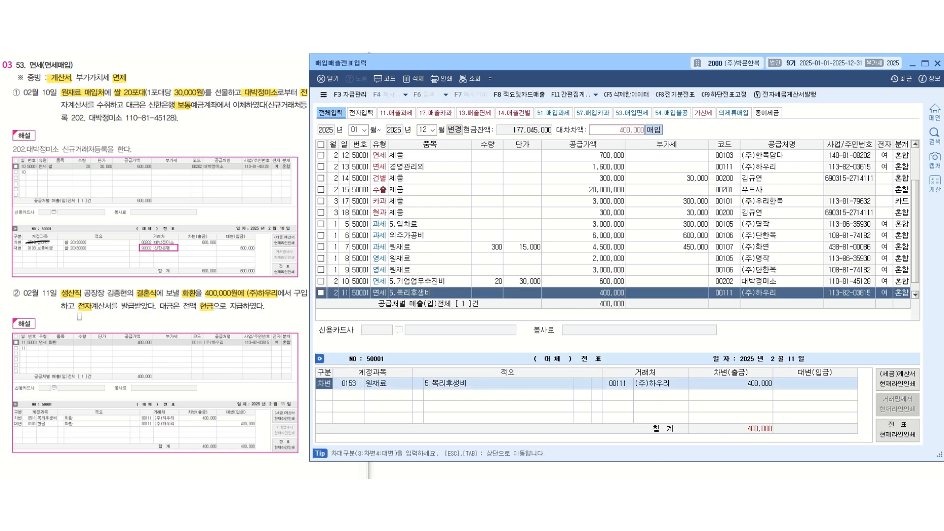
- Change the February 11 debit line's account to 0511 복리후생비 (제조원가), keeping the rest of the line
key(Return)
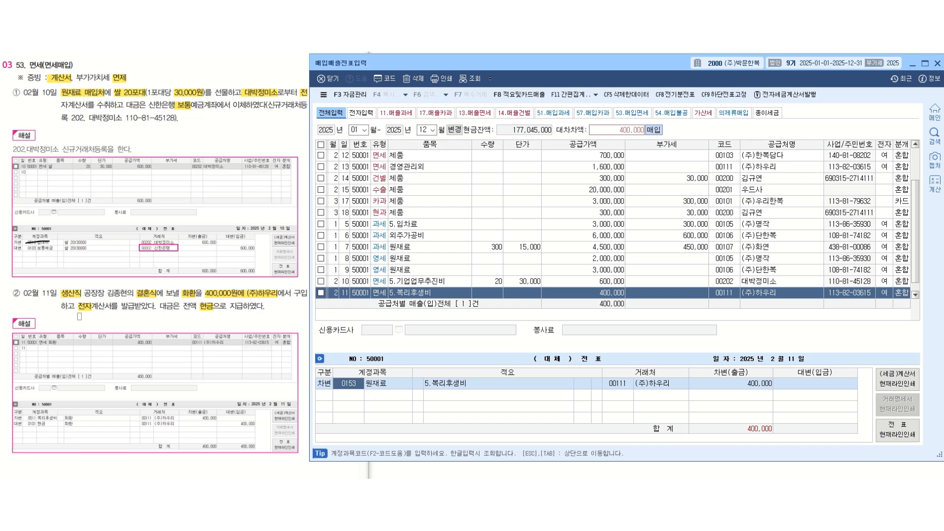
text(복리)
key(Return)
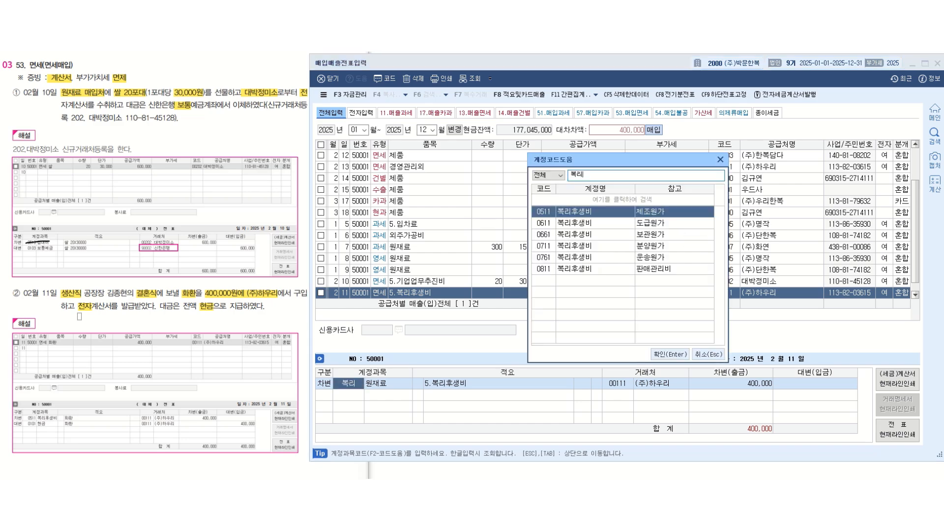
key(Return)
- Add a credit line to the 현금 account for 400,000 and complete the February 11 voucher
key(Return)
key(Return)
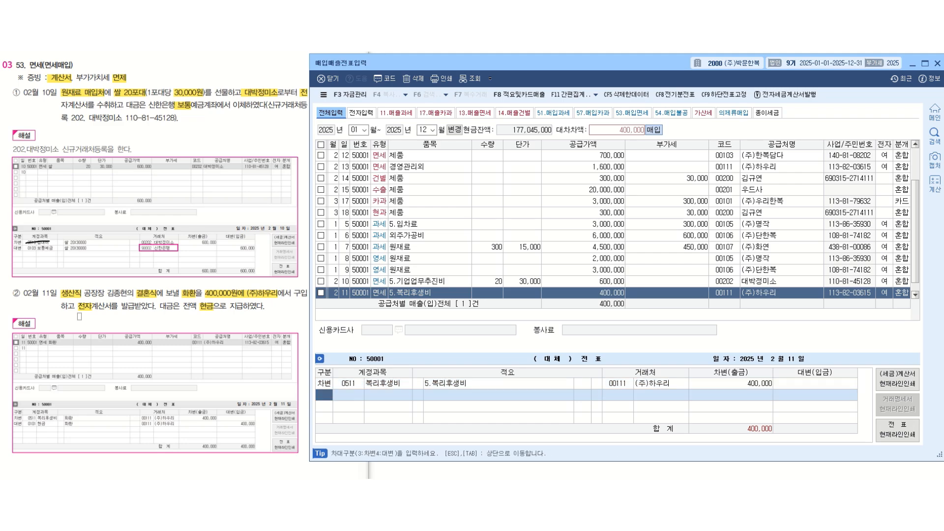
text(4)
key(Return)
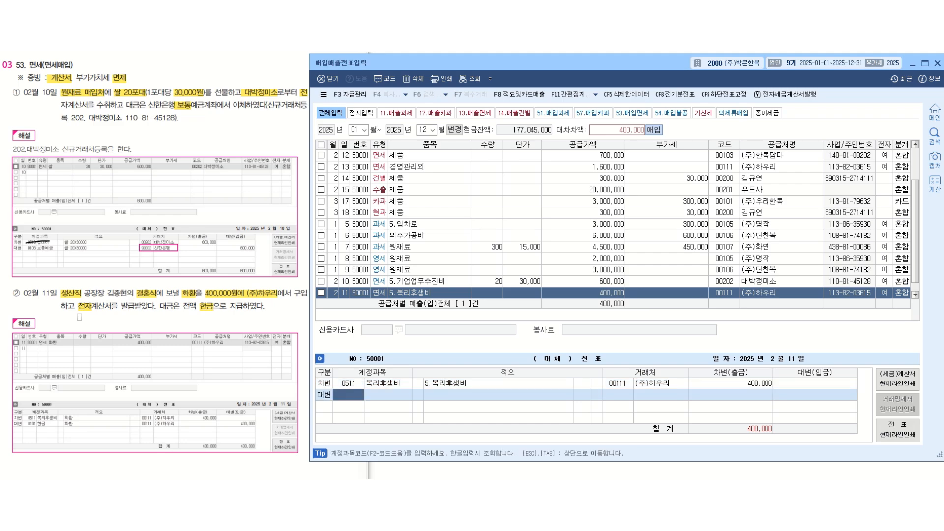
text(현금)
key(Return)
key(Return)
key(Return)
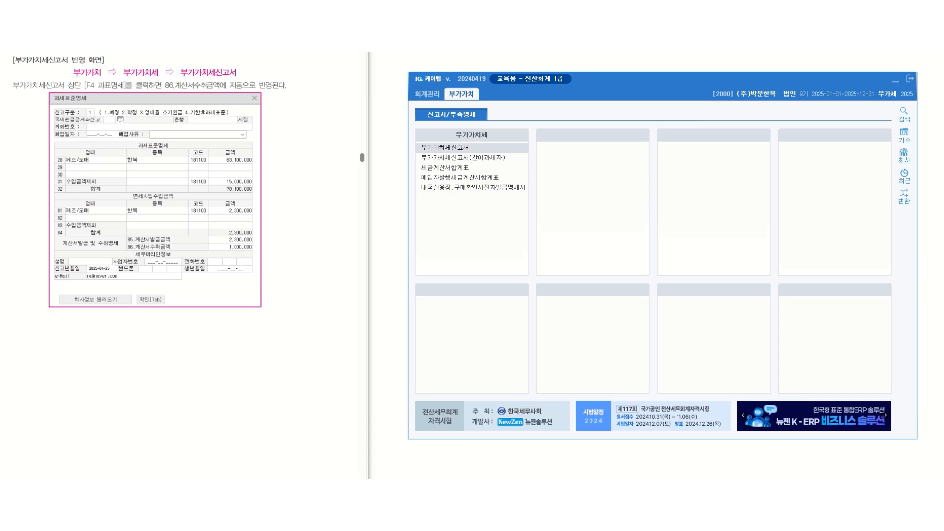
- Open the 부가가치세신고서 and query the period from January 1 to March 31, 2025
click(467, 148)
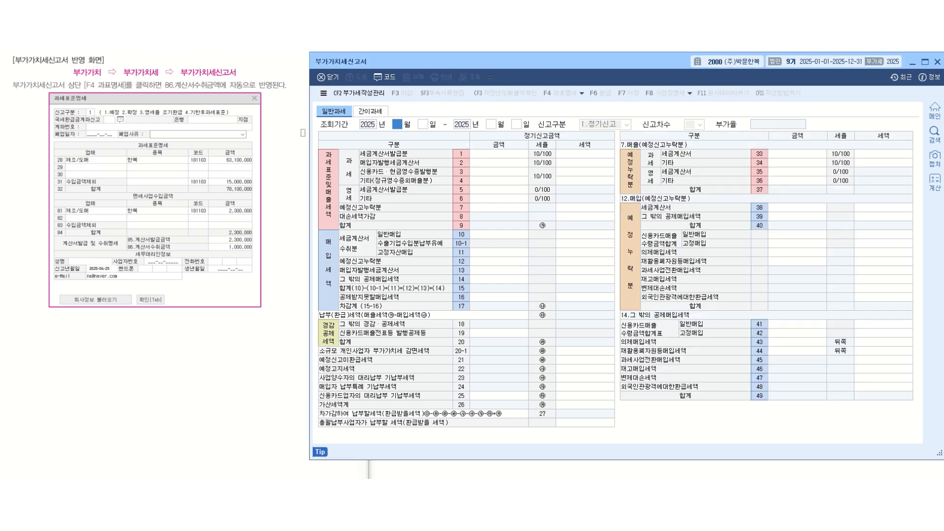
text(1)
key(Return)
key(Return)
text(3)
key(Return)
text(31)
key(Return)
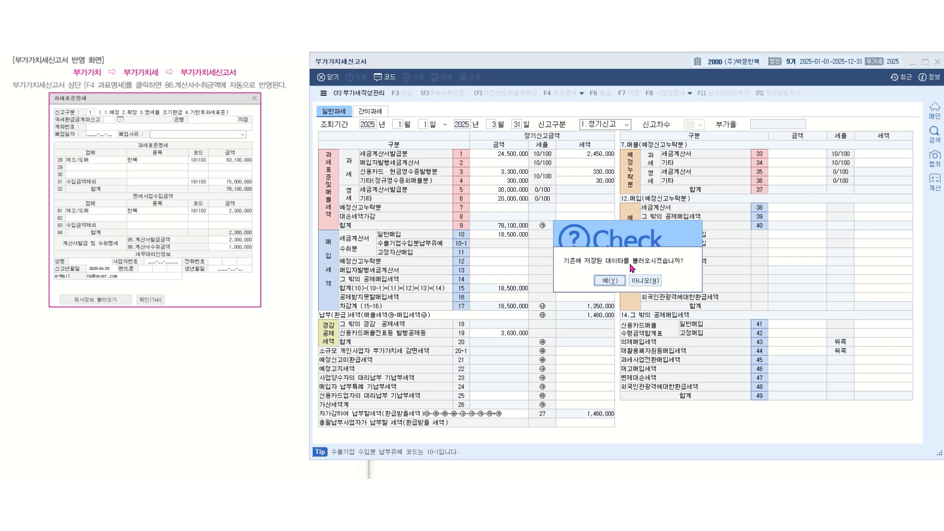
- Decline loading the previously saved return data and open the return's 과표명세
click(657, 283)
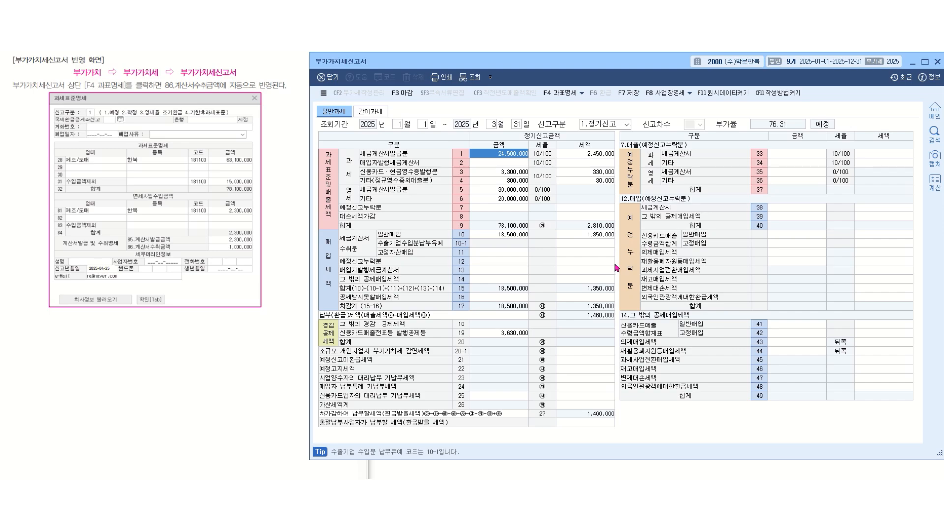
click(565, 100)
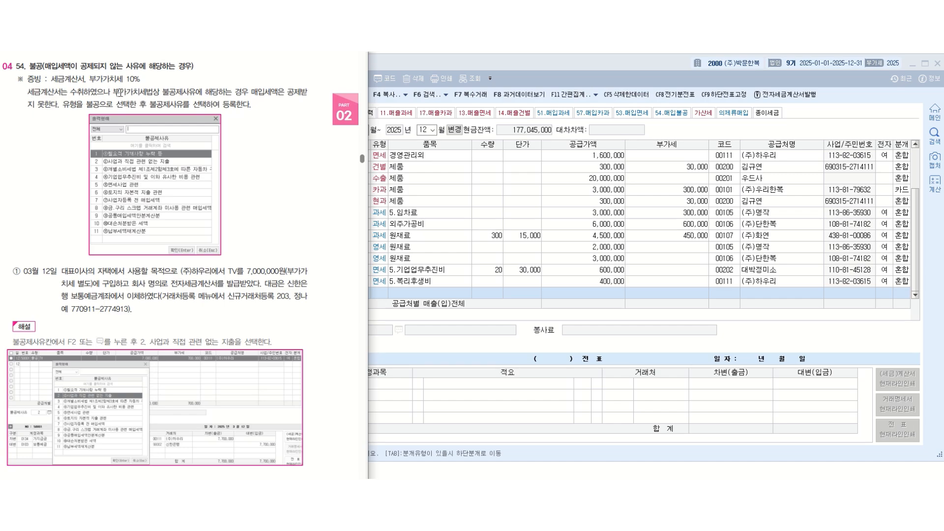
- Switch to the textbook document and highlight 불공제사유, 불공 and 제사유 in the introduction of section 54.불공
drag(162, 93, 195, 92)
drag(86, 104, 100, 104)
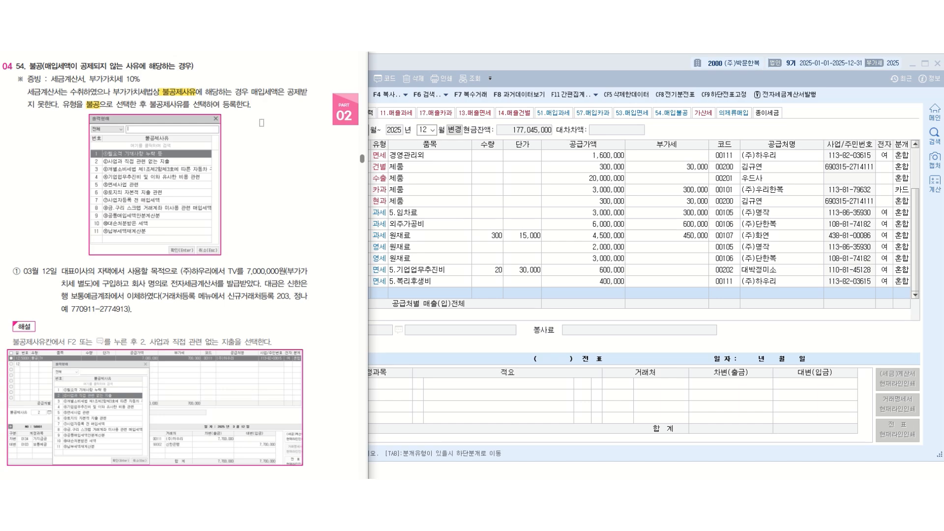
drag(163, 105, 183, 106)
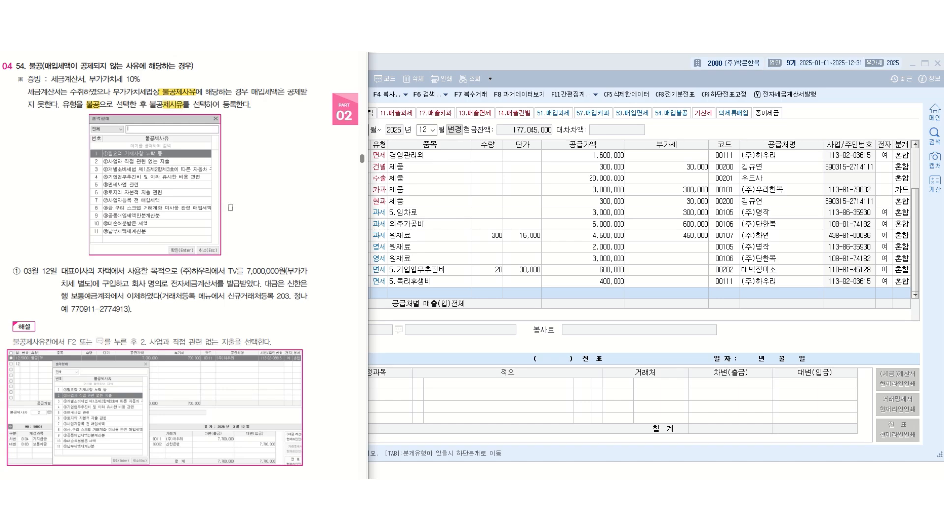
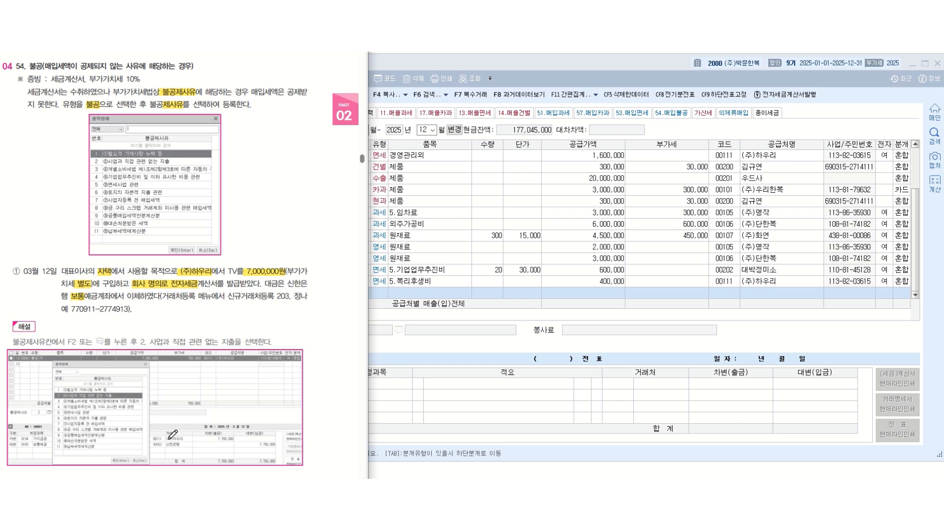
- Cross out the two 거래처 entries in the textbook's sample solution for the March 12 transaction
drag(153, 438, 182, 437)
drag(153, 444, 179, 444)
- Start a new voucher row dated March 12 with type 54.불공
click(426, 295)
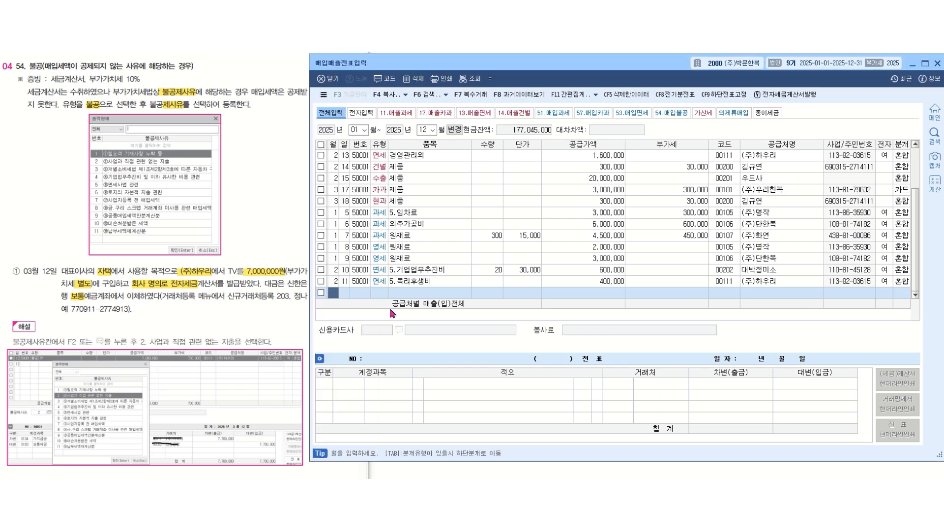
text(3)
key(Return)
text(12)
key(Return)
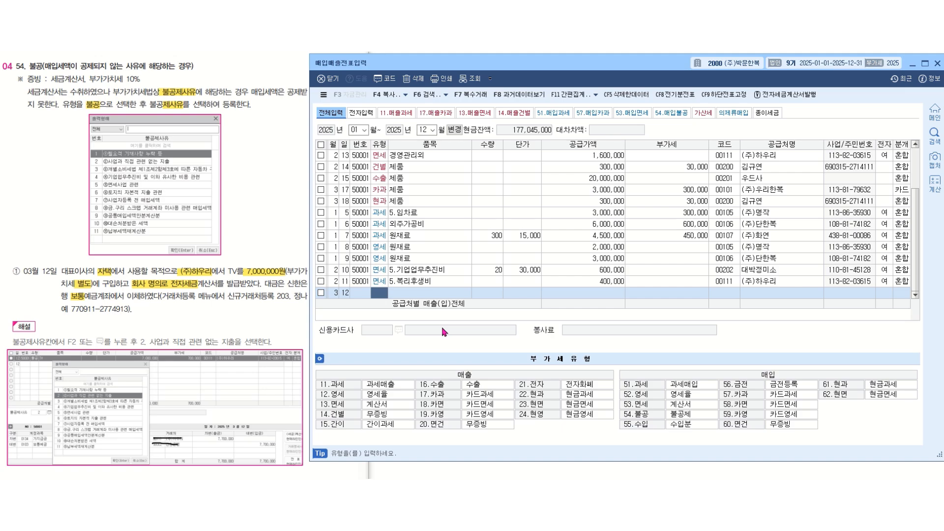
text(54)
key(Return)
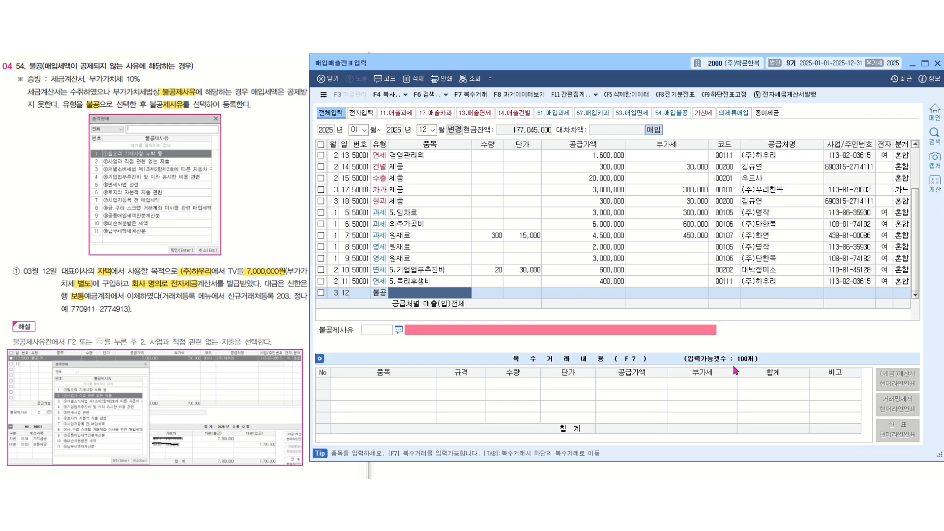
- Enter the item 가지급금 with supply value 7,000,000 and 불공제사유 2, ②사업과 직접 관련 없는 지출
text(가지급금)
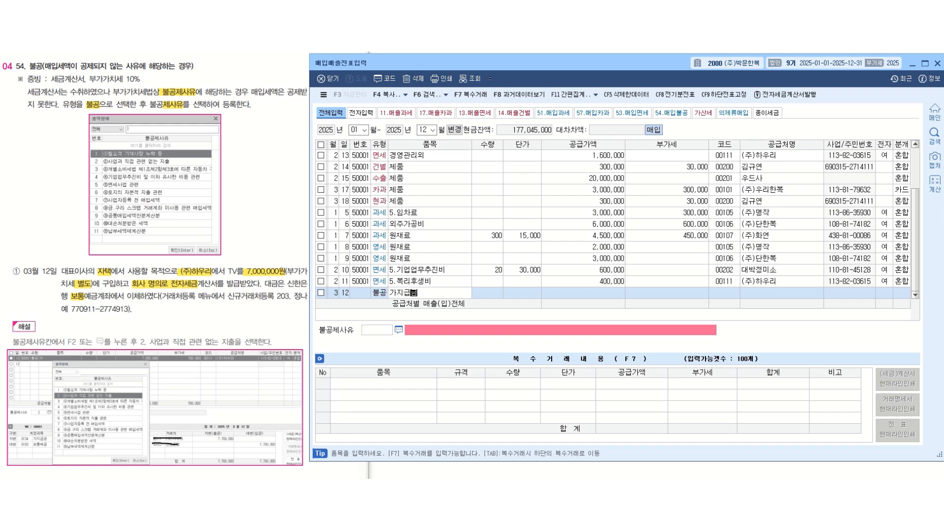
key(Return)
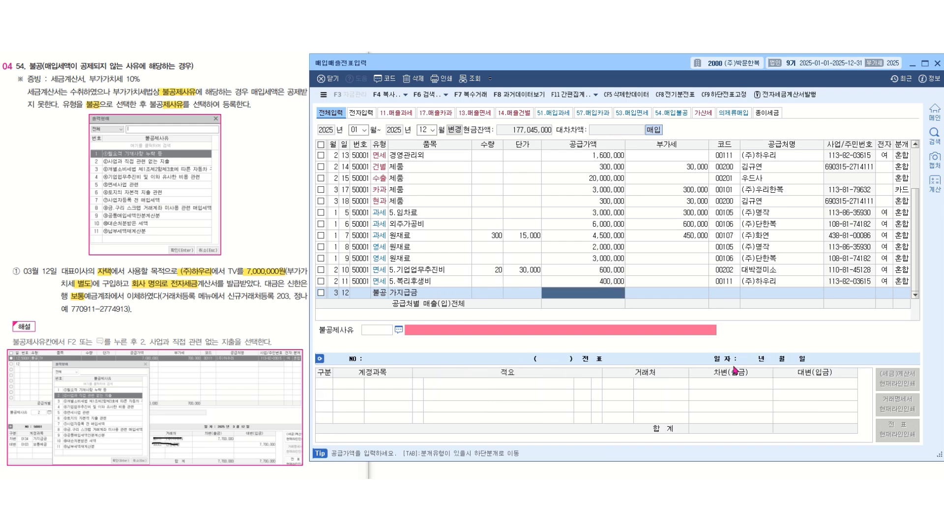
text(7000000)
key(Return)
key(Return)
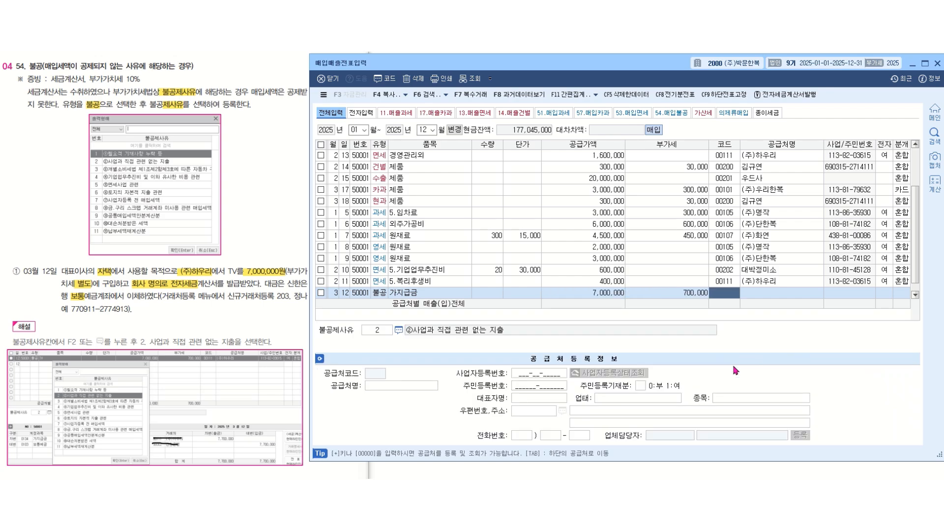
- Set the supplier to (주)하우리, mark the tax invoice as electronic (여), and choose the 혼합 journal type
text(하우리)
key(Return)
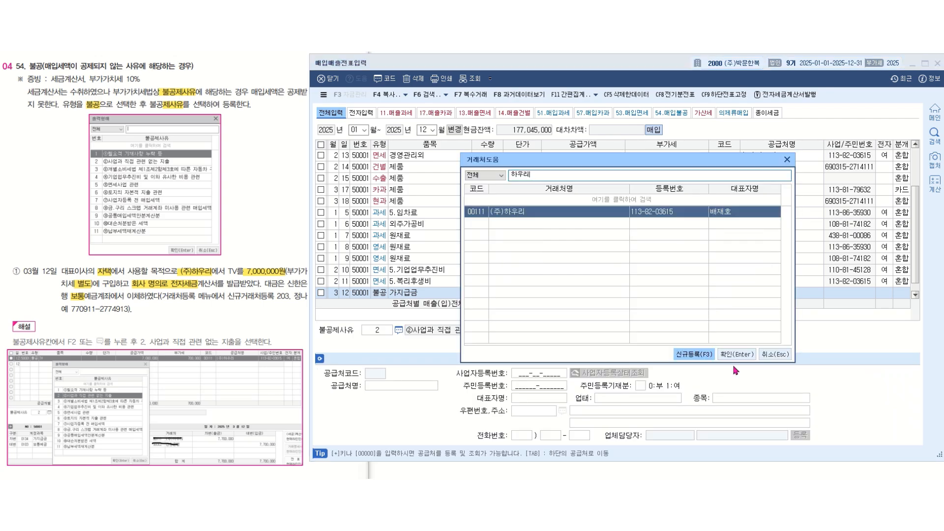
key(Return)
key(Return)
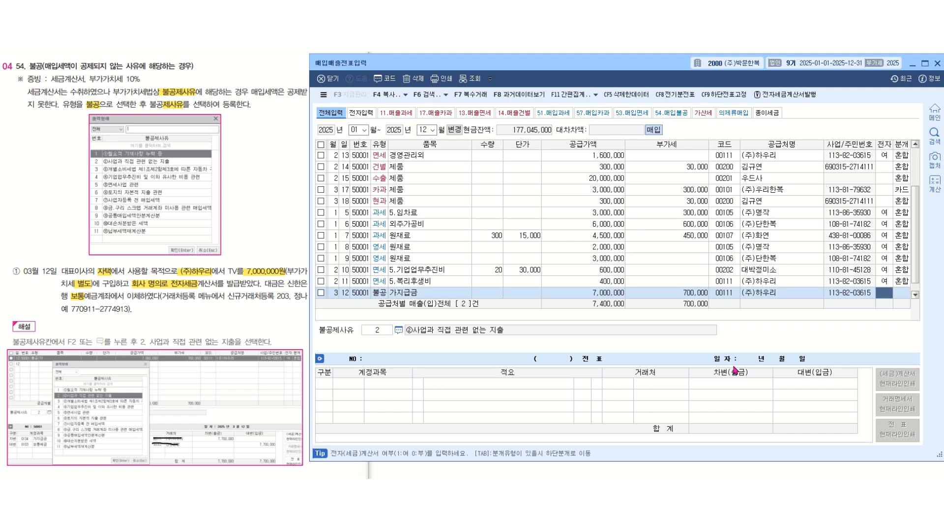
text(1)
key(Return)
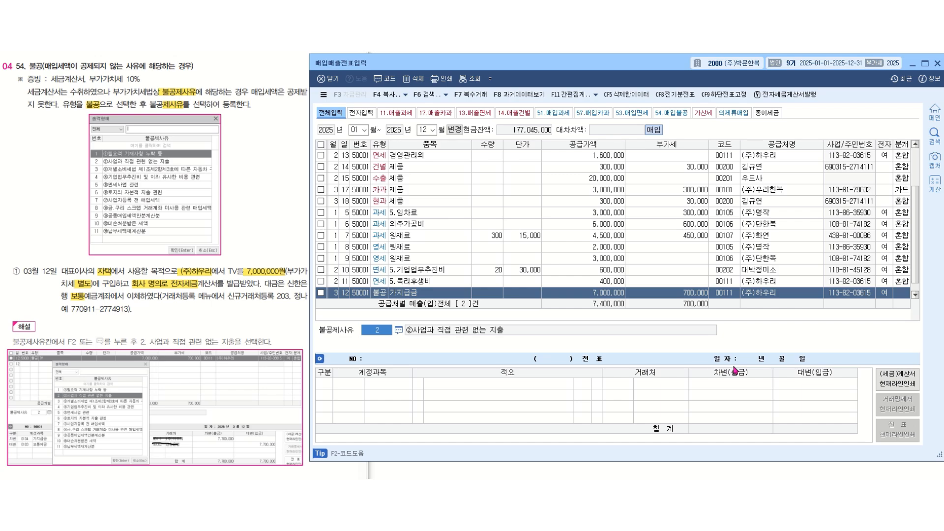
key(Return)
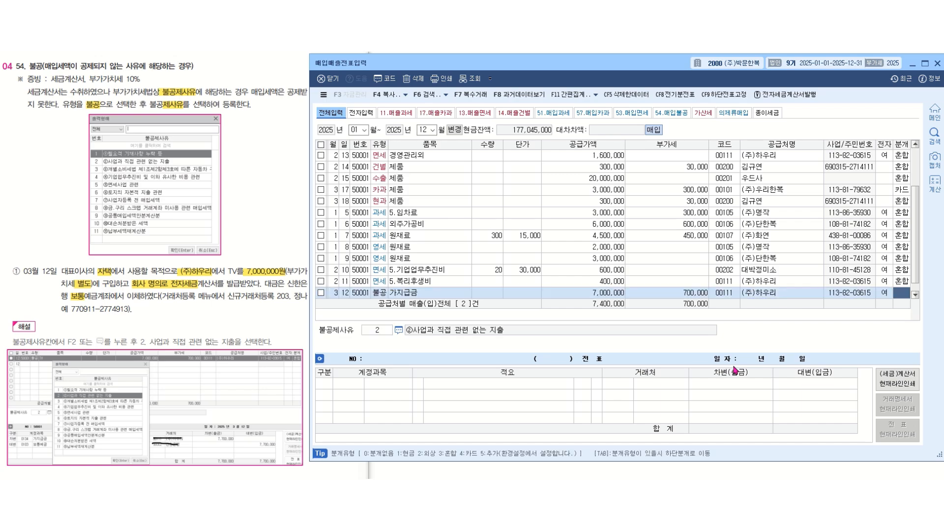
text(3)
key(Return)
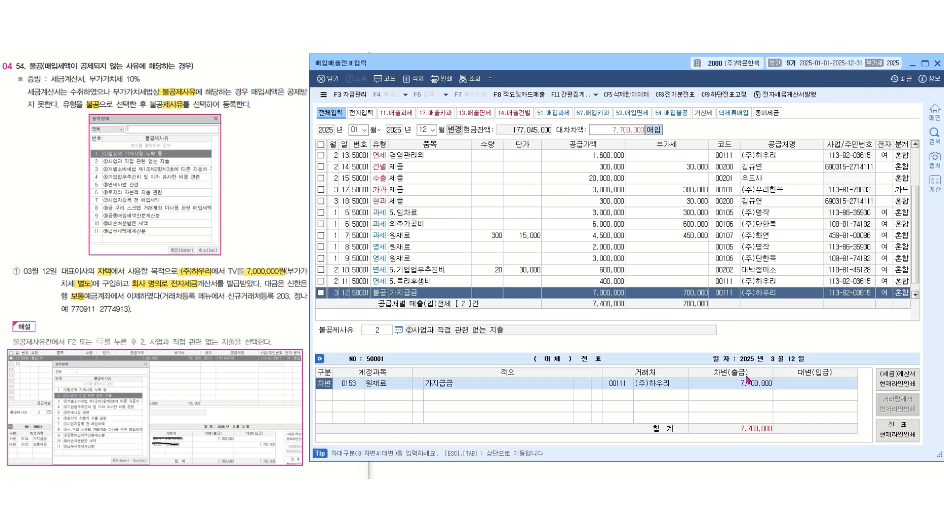
- Change the debit line's account to 0134 가지급금
key(Return)
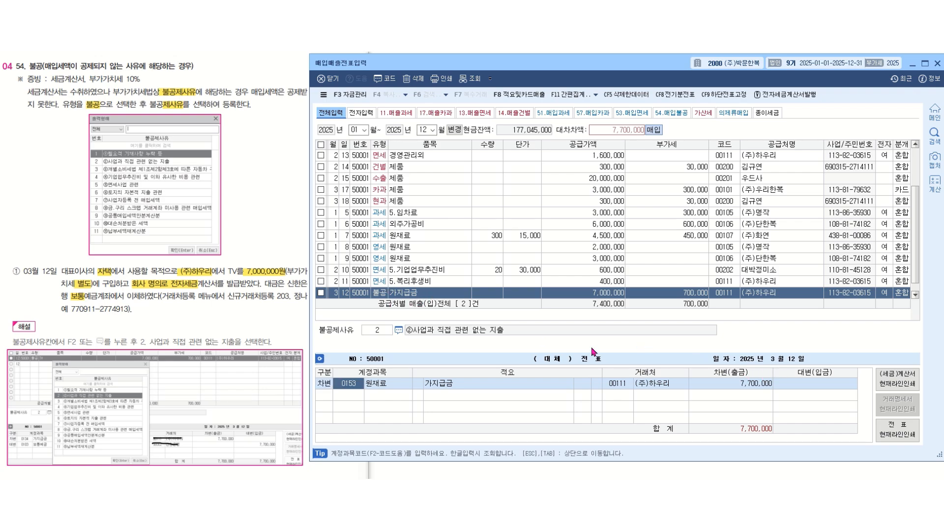
text(가지급)
key(Return)
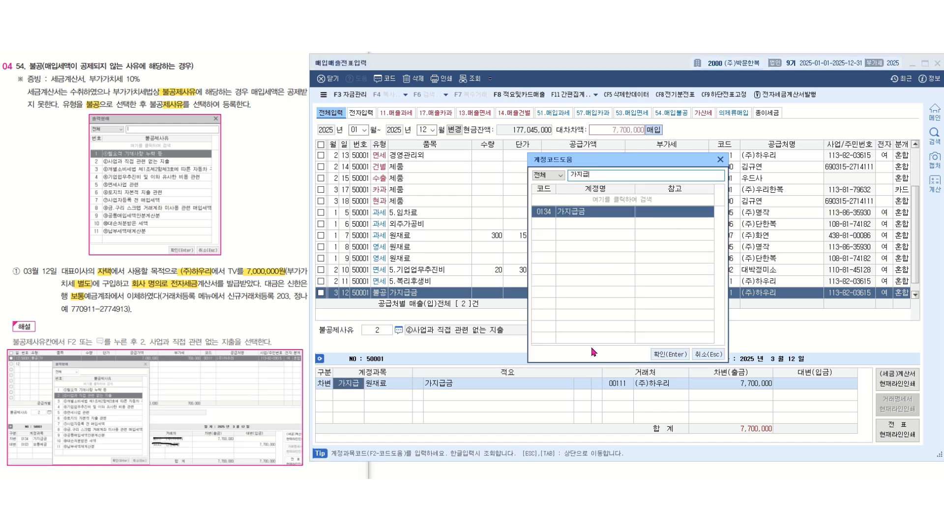
key(Return)
- Register a new 거래처 for the debit line under code 203, entering the person's name and resident registration number
key(Left)
key(Left)
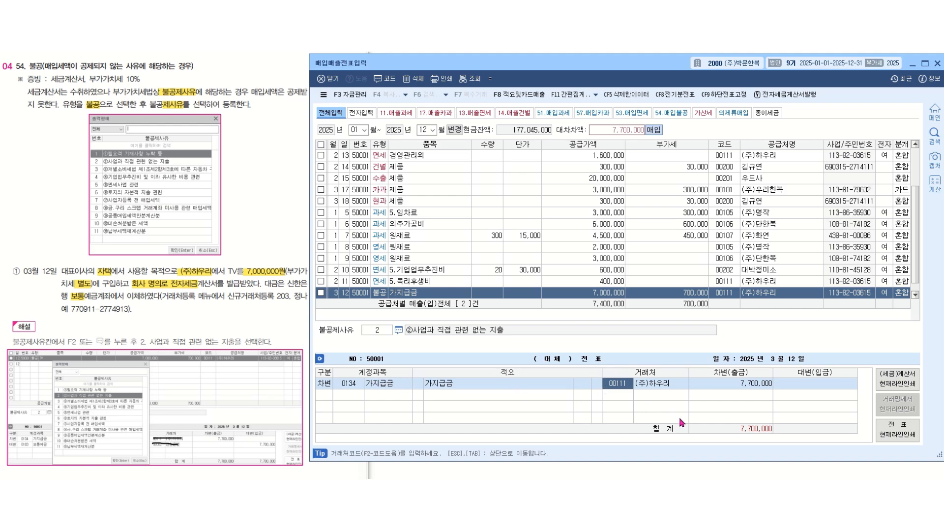
key(plus)
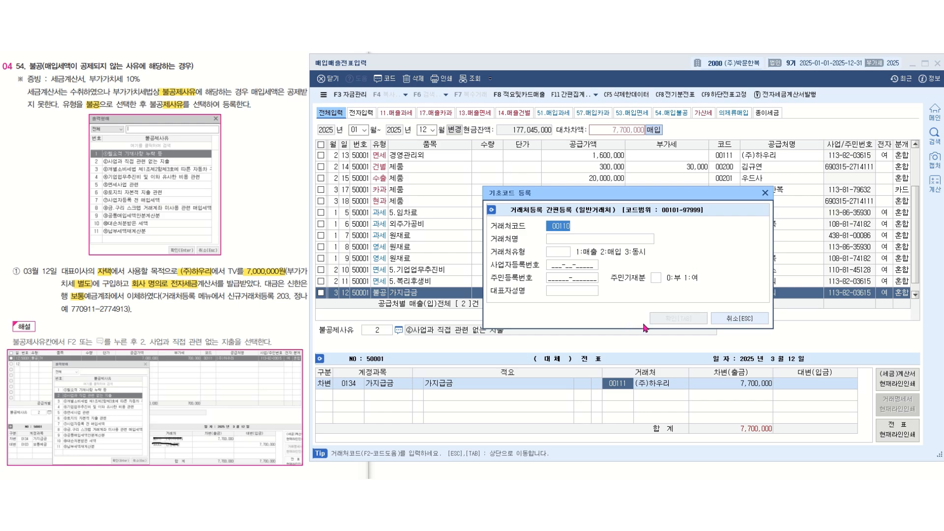
text(203)
key(Return)
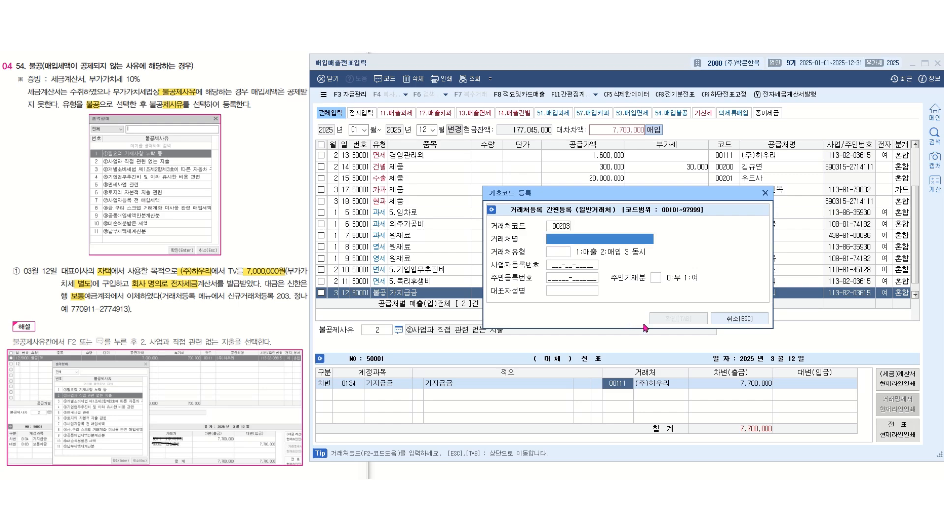
text(정나예)
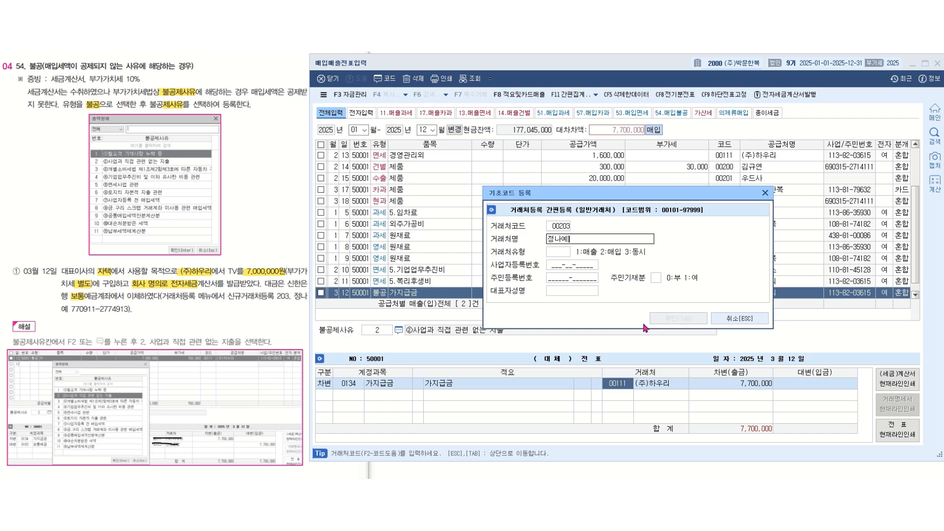
click(558, 279)
text(77)
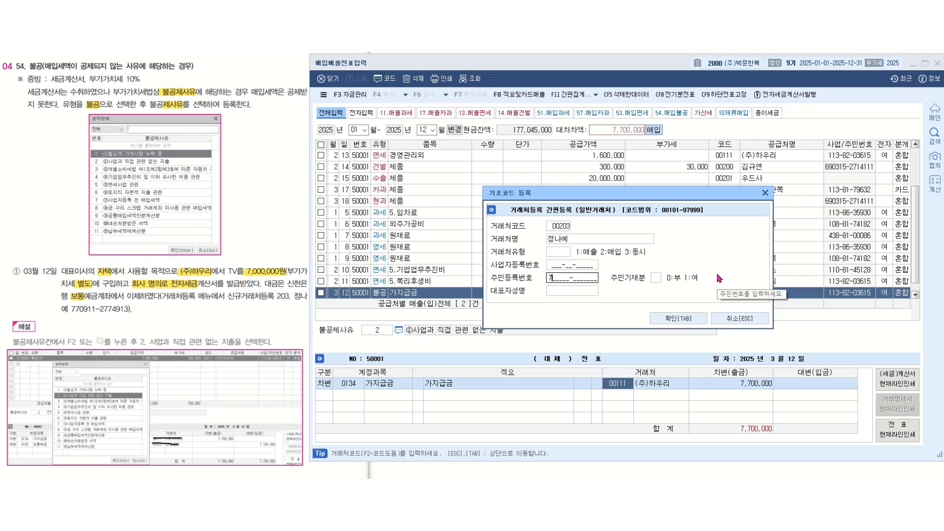
text(0911-277)
text(4913)
key(Return)
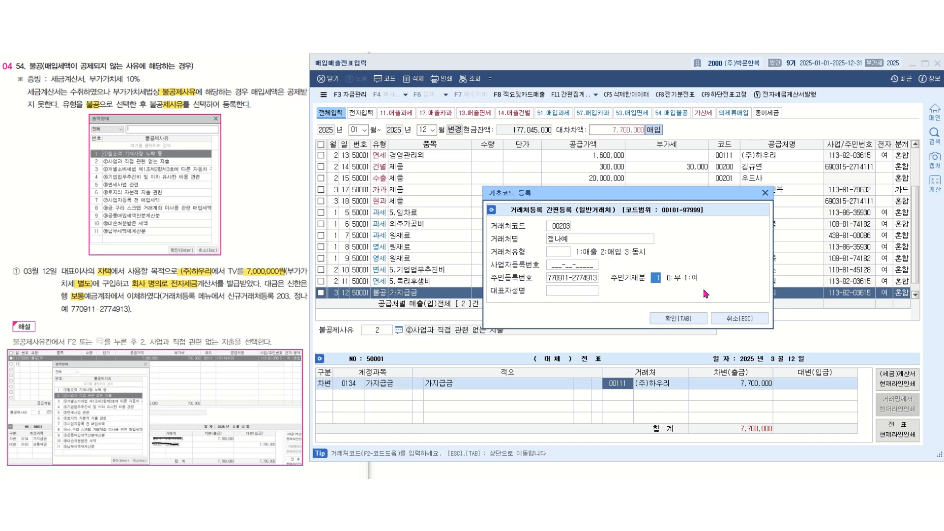
click(696, 320)
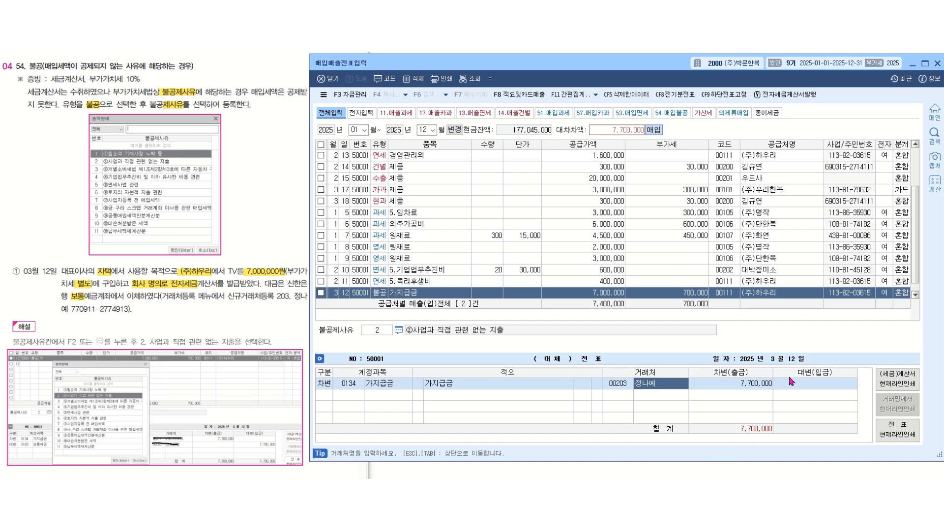
- Add a credit line to the 보통예금 account for 7,700,000 and complete the March 12 voucher
key(Return)
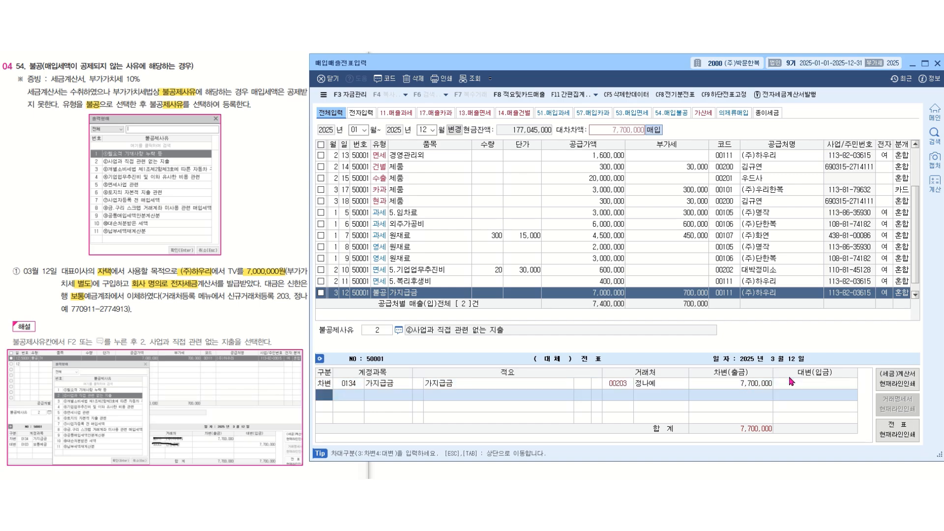
text(4)
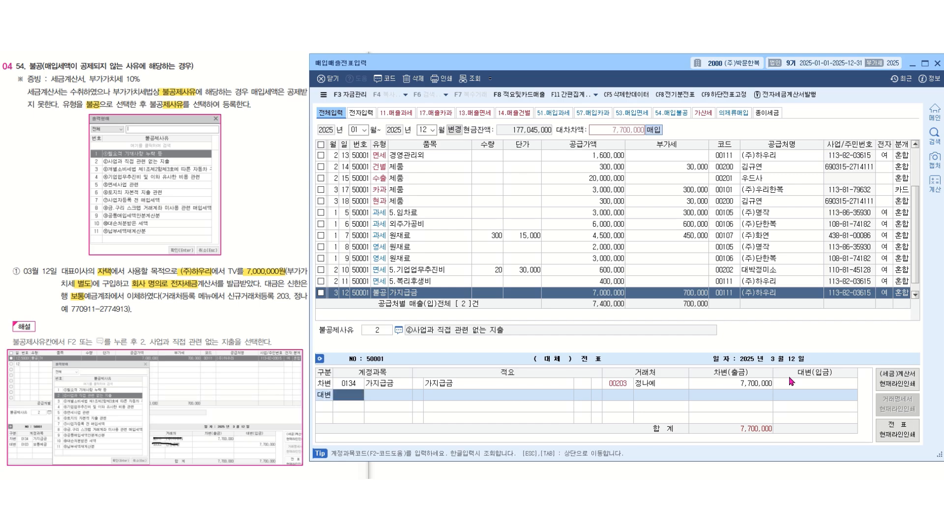
text(보통)
key(Return)
key(Return)
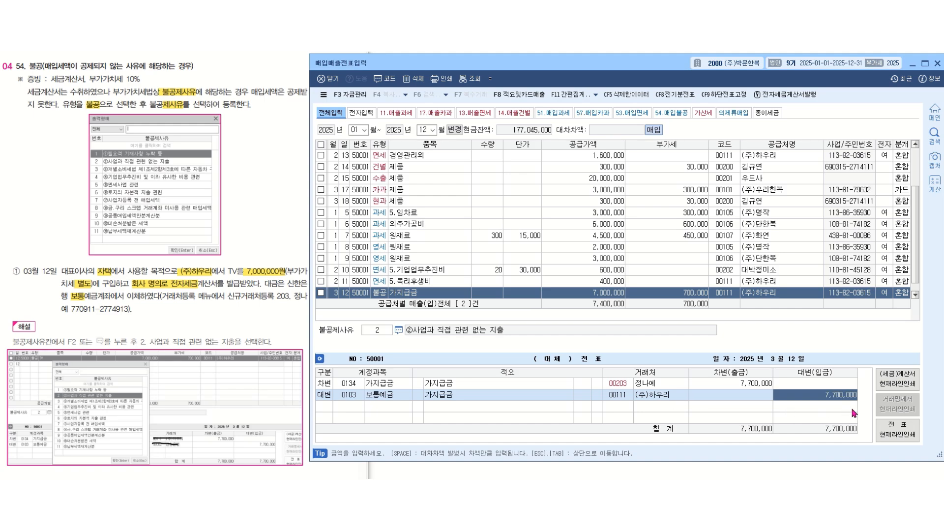
key(Return)
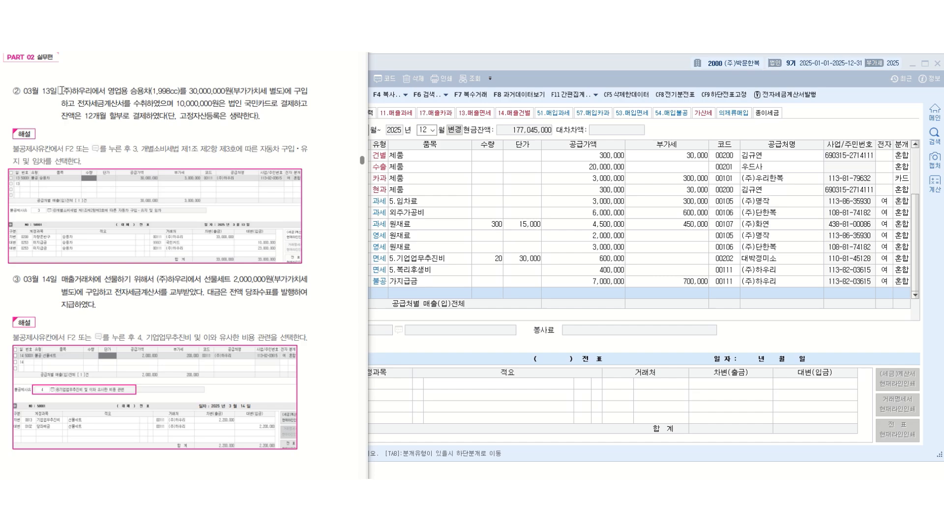
- Highlight the supplier, passenger car, 30,000,000원 price, purchase, electronic invoice, 10,000,000원 card payment and 12개월 할부 in the textbook's March 13 transaction
drag(62, 91, 175, 92)
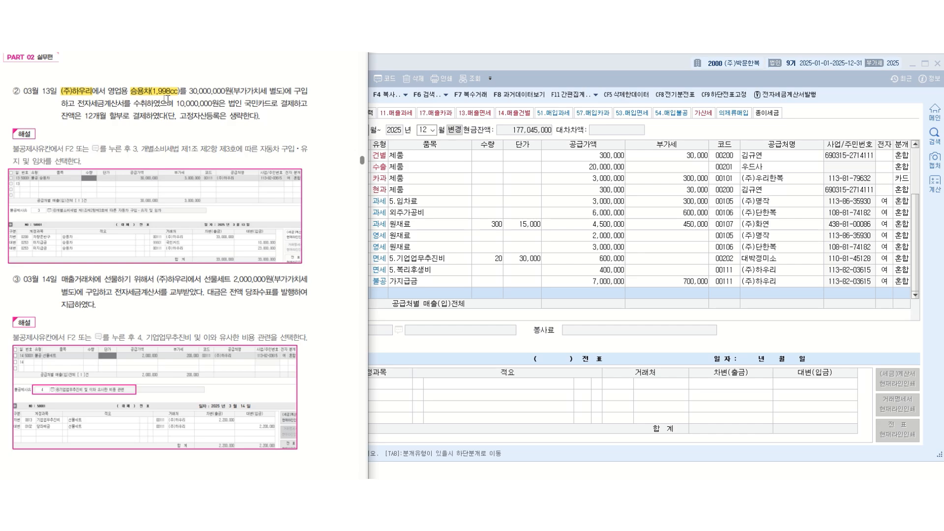
drag(189, 91, 308, 92)
drag(74, 104, 91, 104)
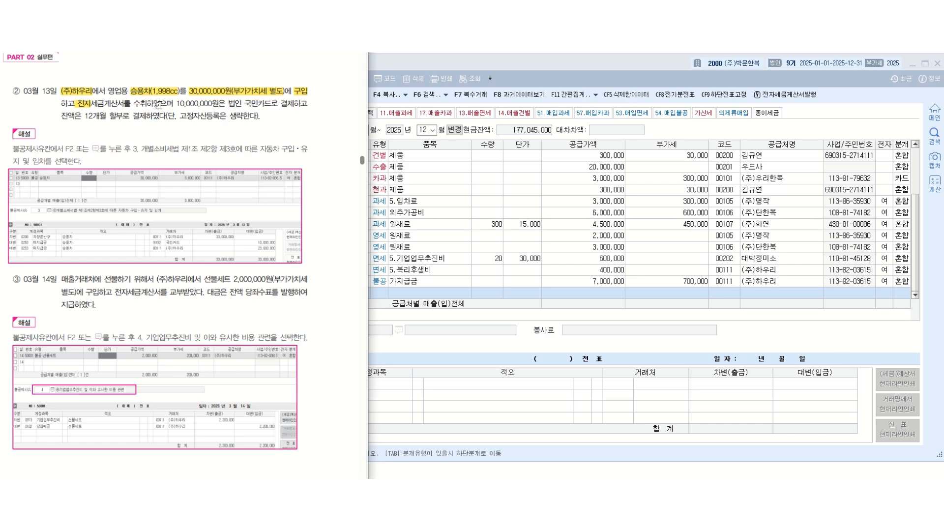
drag(177, 105, 258, 105)
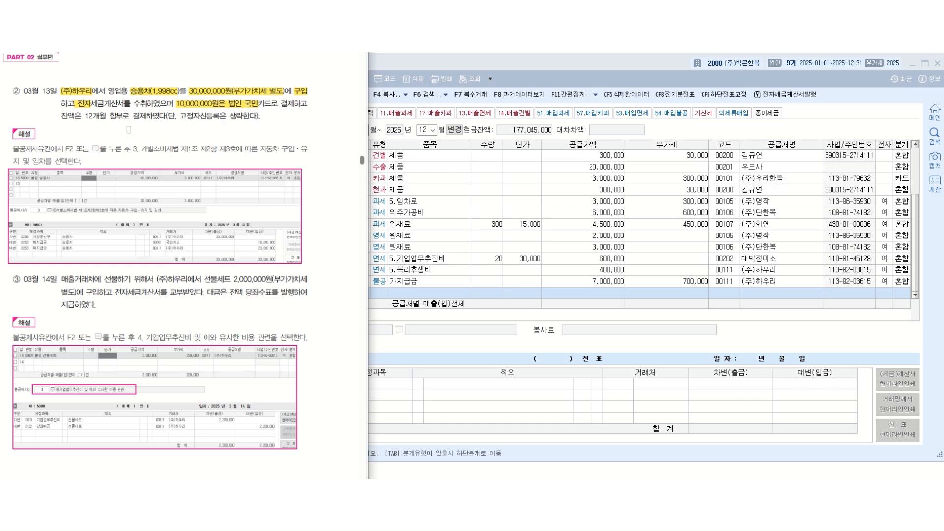
drag(83, 118, 124, 118)
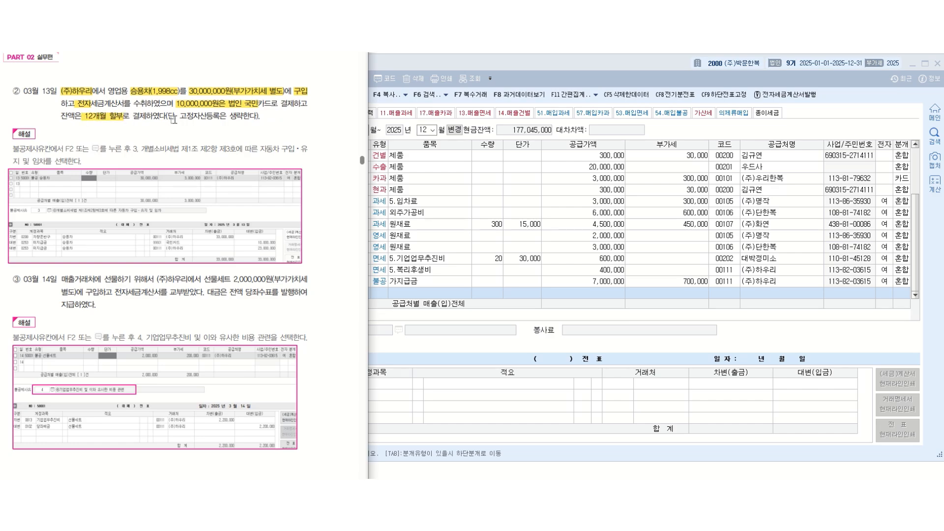
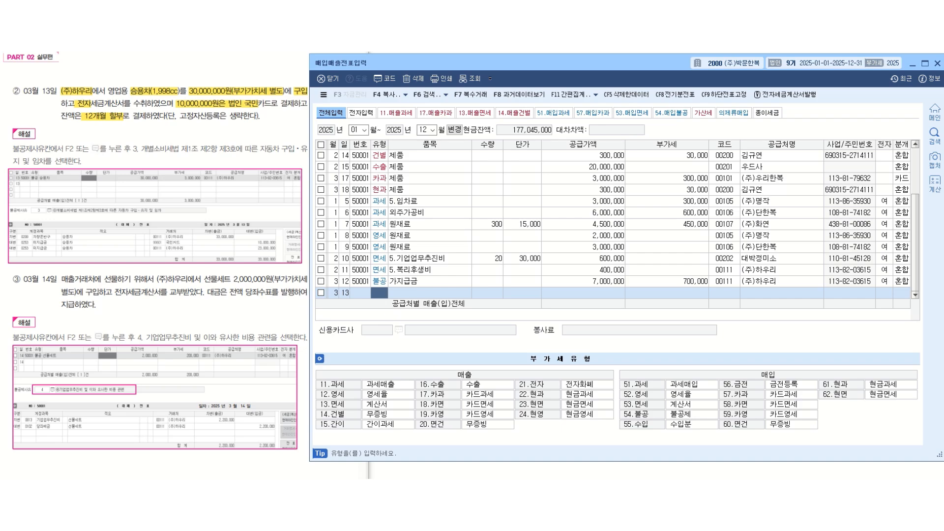
- Start the March 13 voucher as type 54 불공 with item 차량운반구 and a supply value of 30,000,000
text(54)
key(Return)
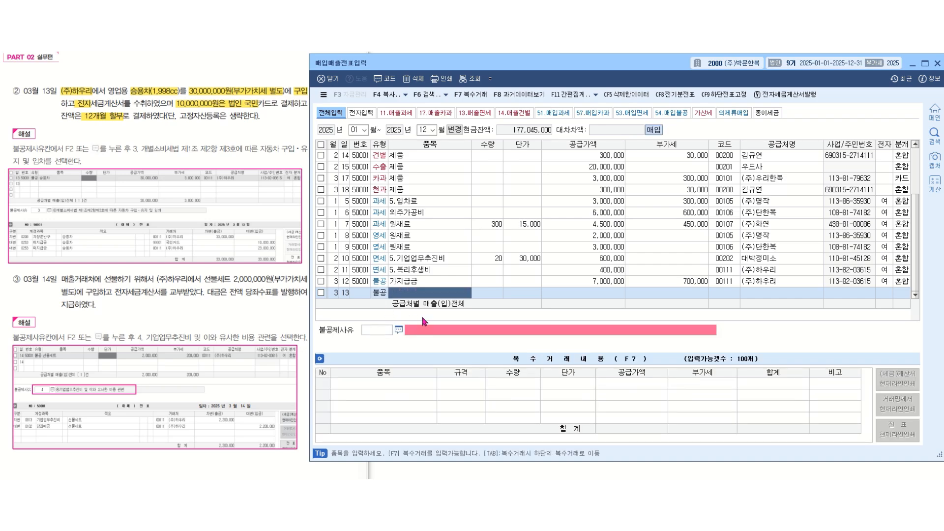
text(차량운반)
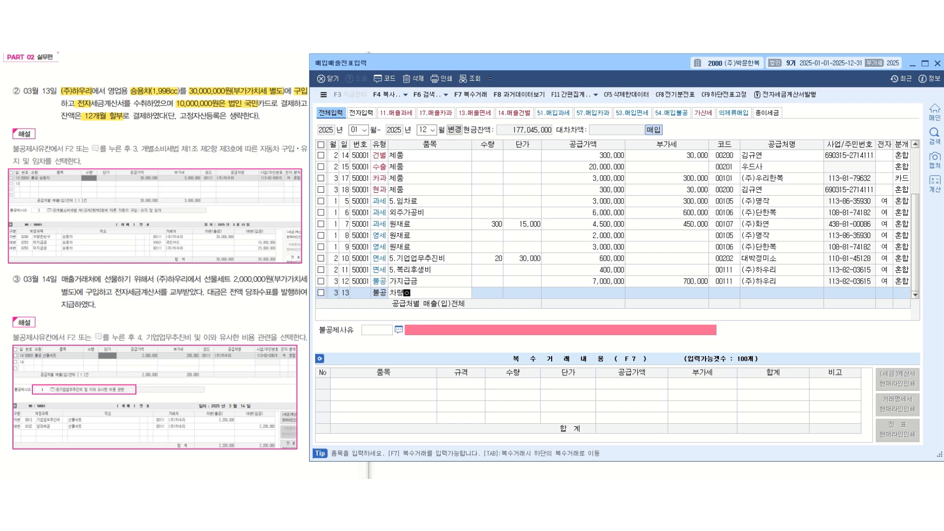
text(구)
key(Return)
key(Return)
key(Return)
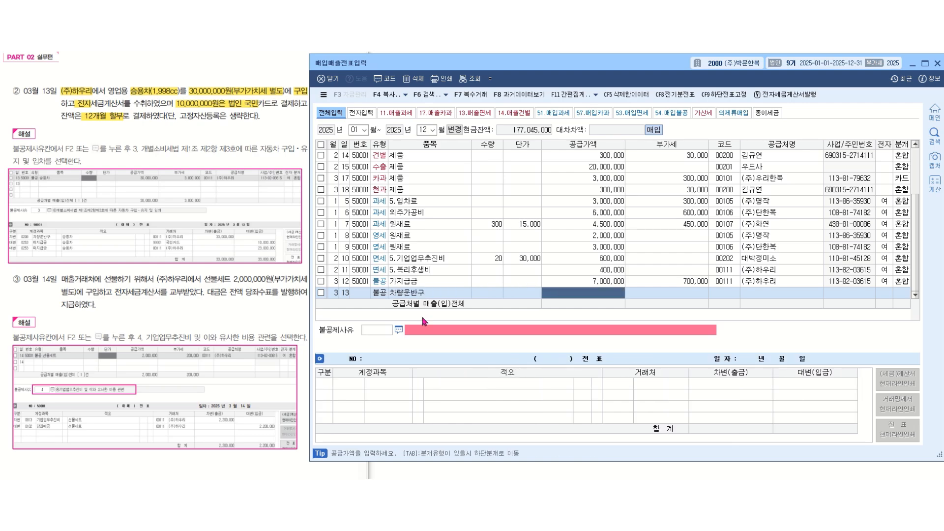
text(30000000)
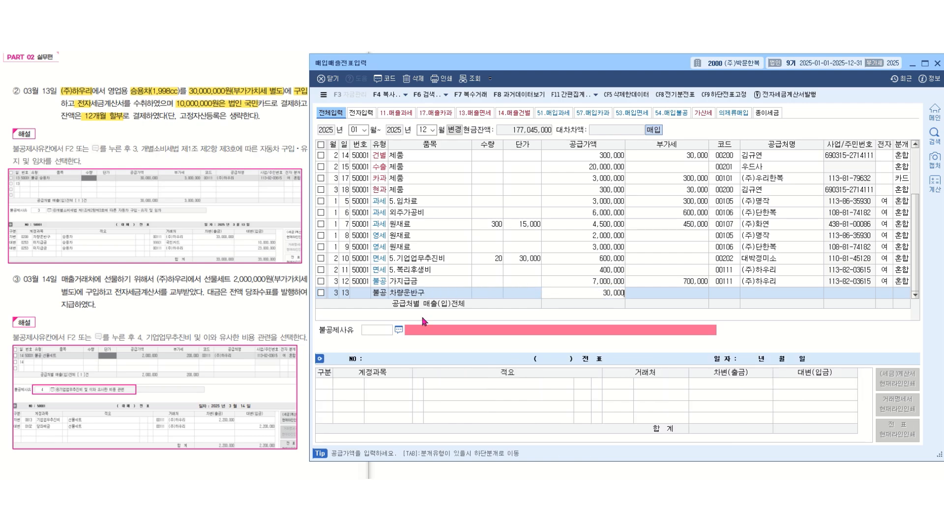
key(Return)
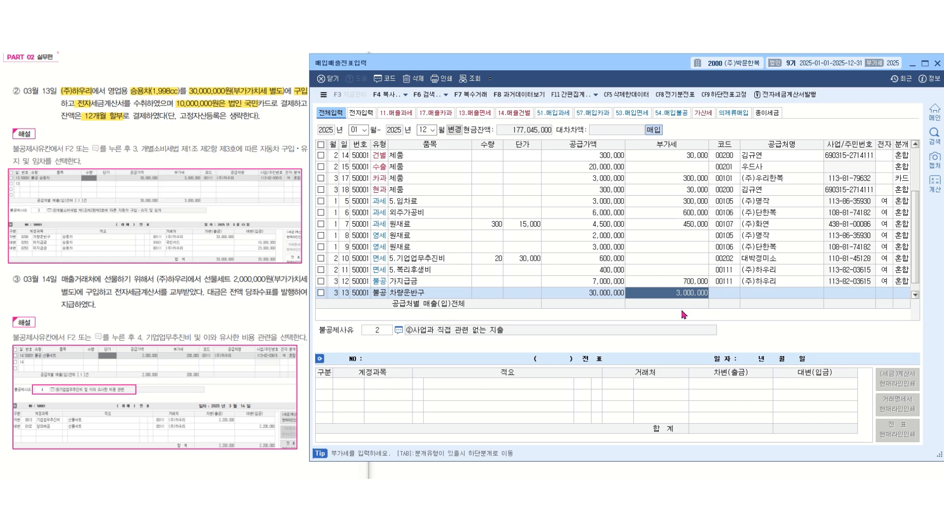
- Set the March 13 voucher's supplier to (주)하우리 and mark it as an electronic tax invoice
key(Return)
text(하우리)
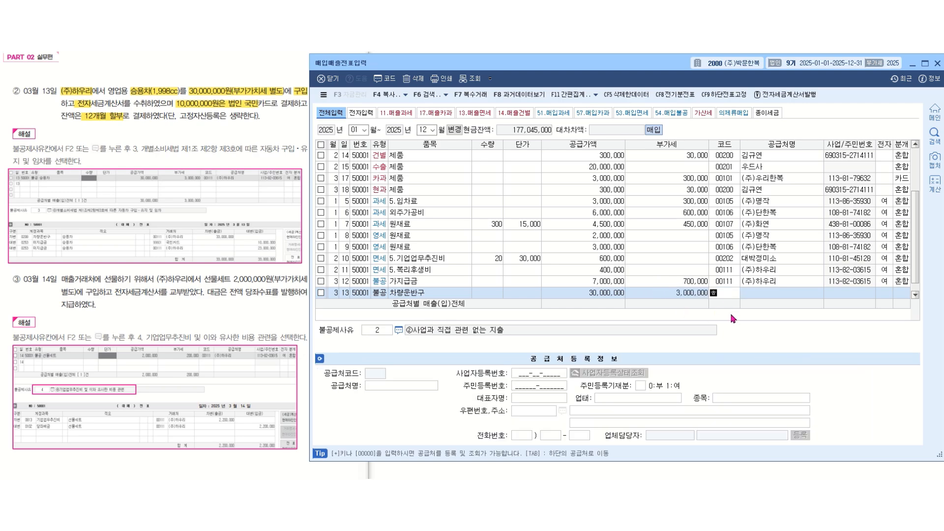
key(Return)
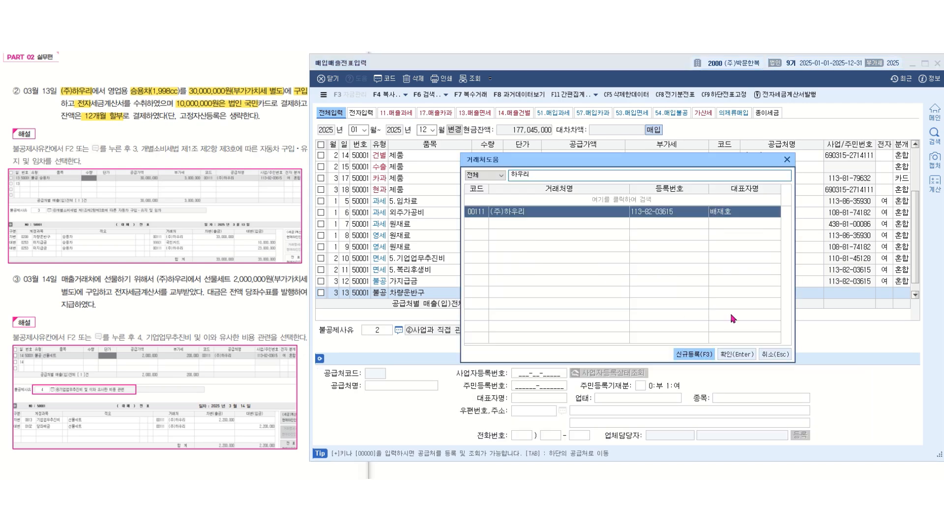
key(Return)
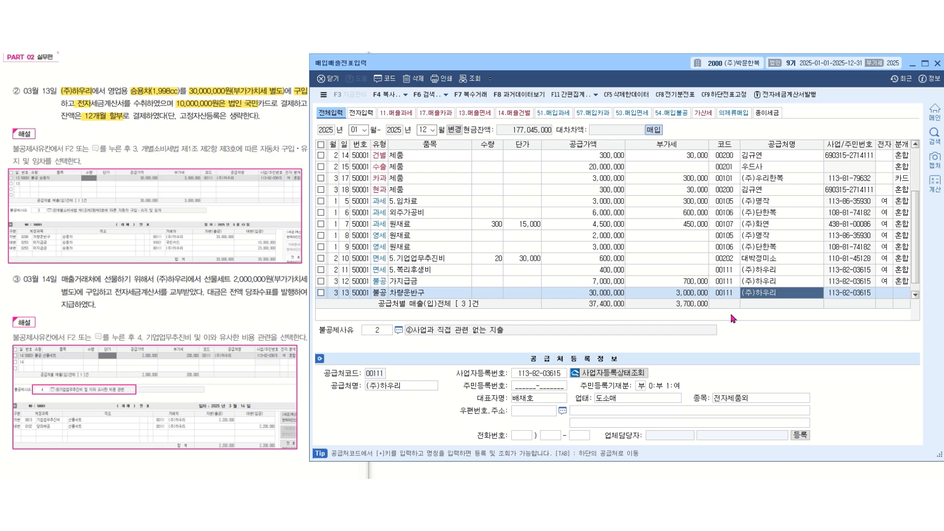
key(Return)
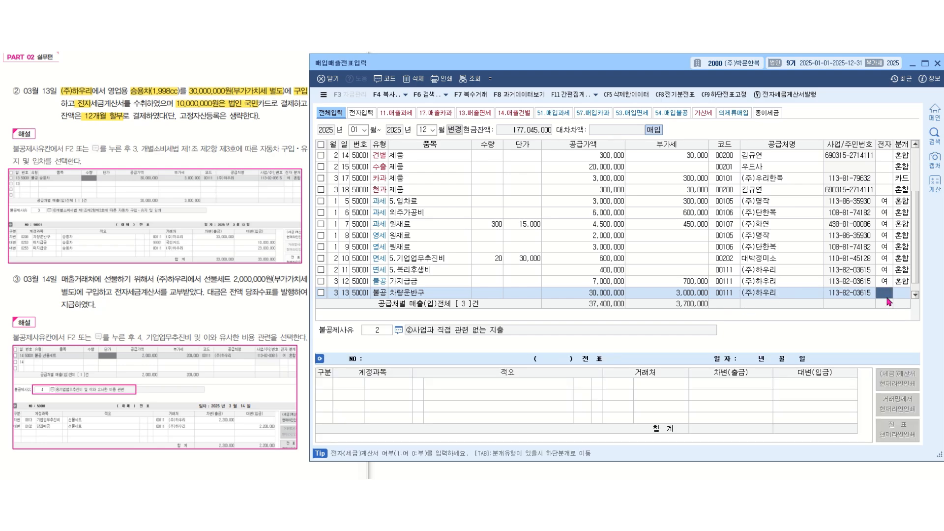
text(1)
key(Return)
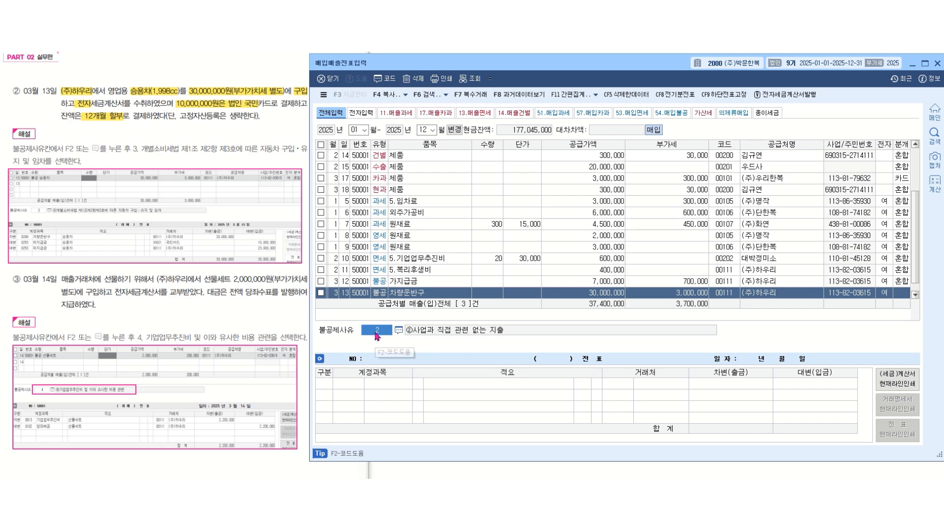
- Choose reason 3, 개별소비세법 제1조제2항제3호에 따른 자동차 구입·유지 및 임차, as the voucher's 불공제사유
key(F2)
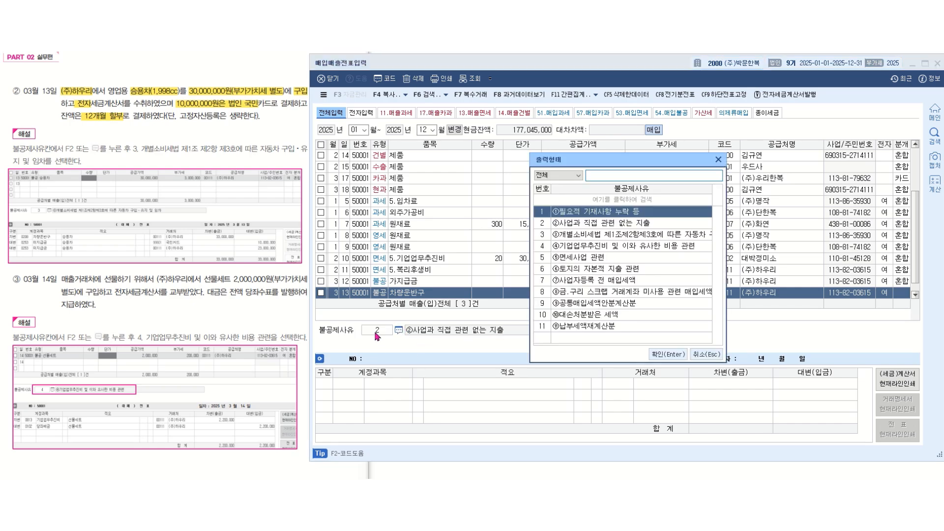
key(Down)
key(Down)
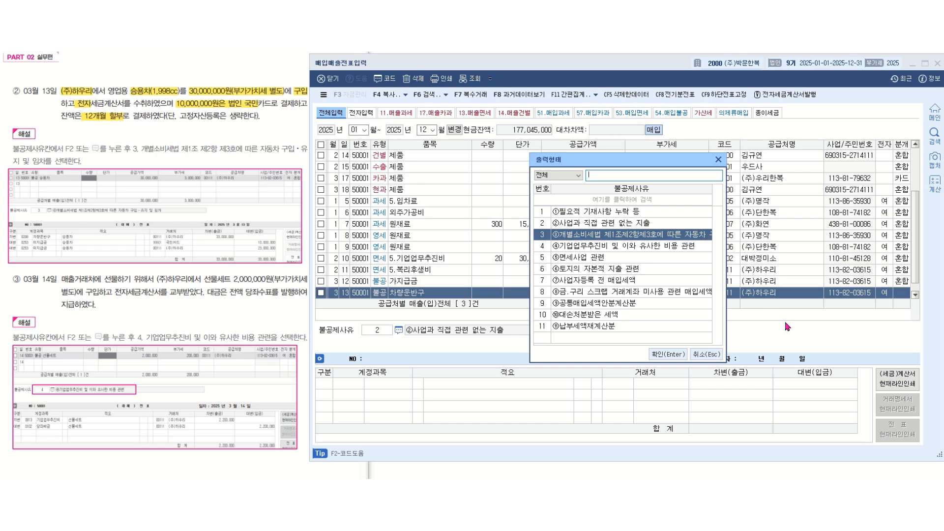
key(Return)
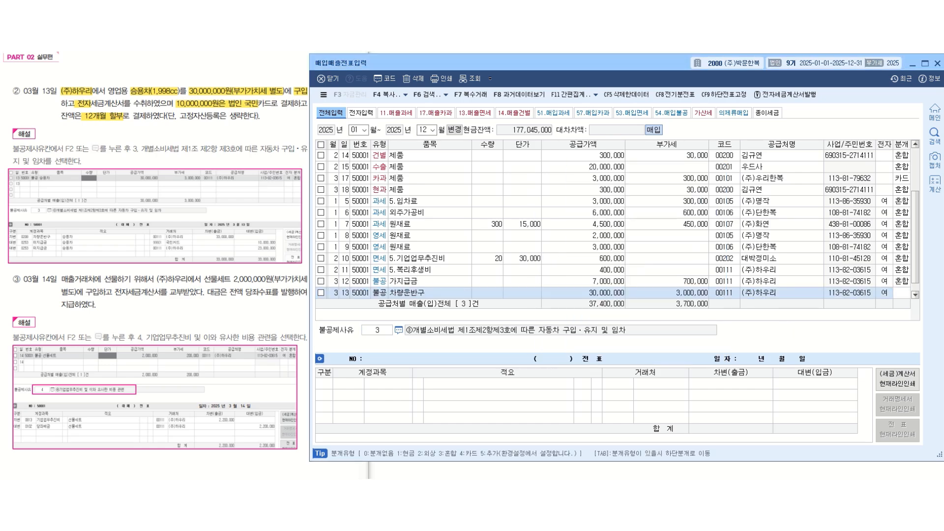
- Set the journal type to 혼합 and change the debit line's account to 0208 차량운반구
text(3)
key(Return)
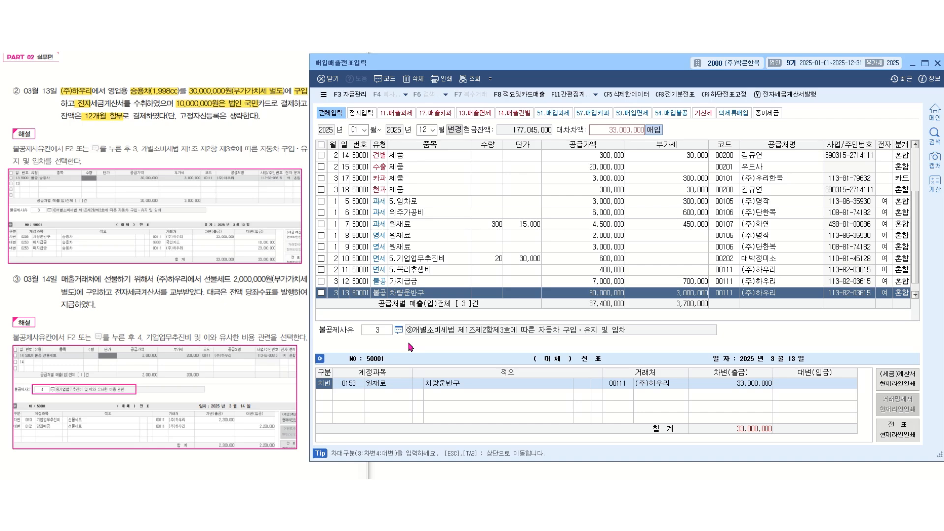
key(Return)
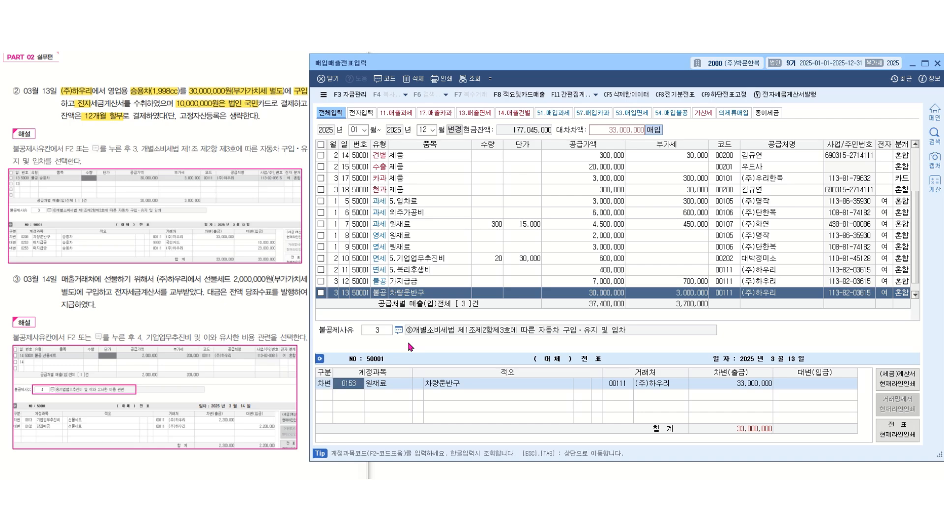
text(차량)
key(Return)
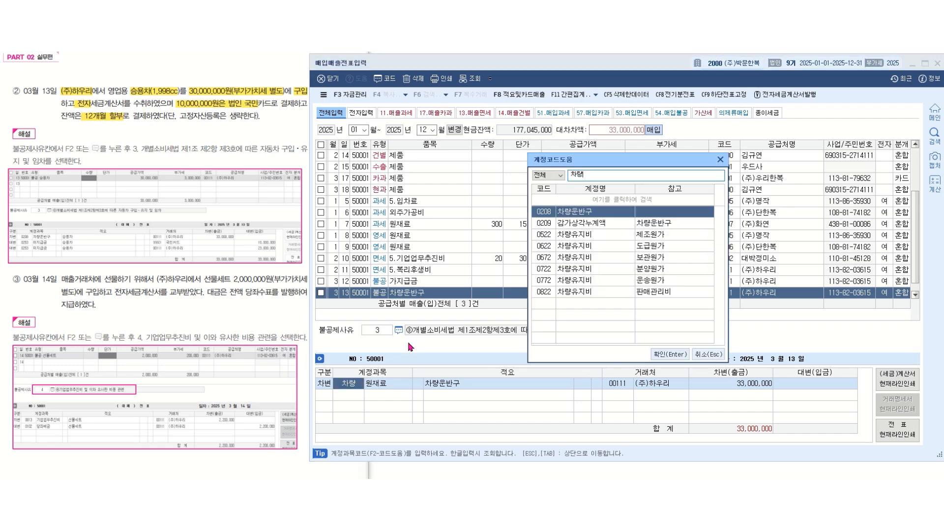
key(Return)
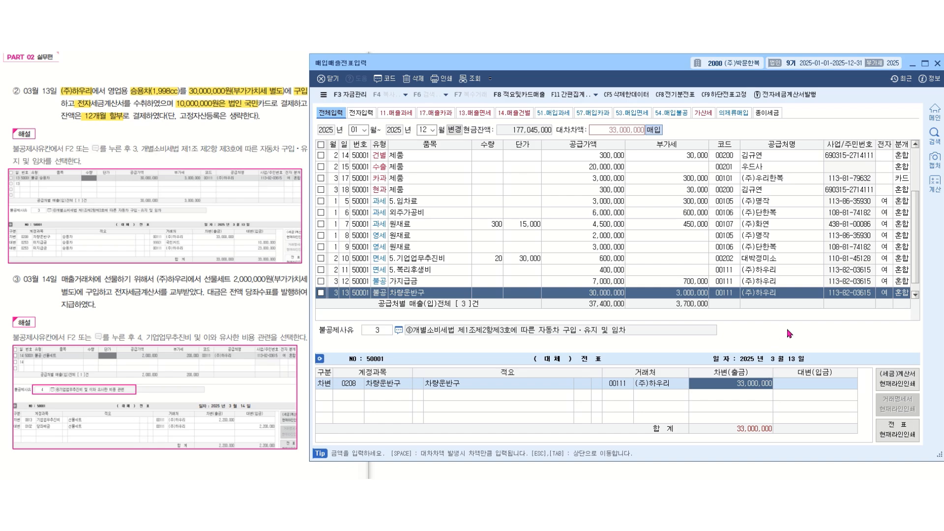
- Add a credit line to account 0253 미지급금 for 10,000,000
key(Return)
text(4)
key(Return)
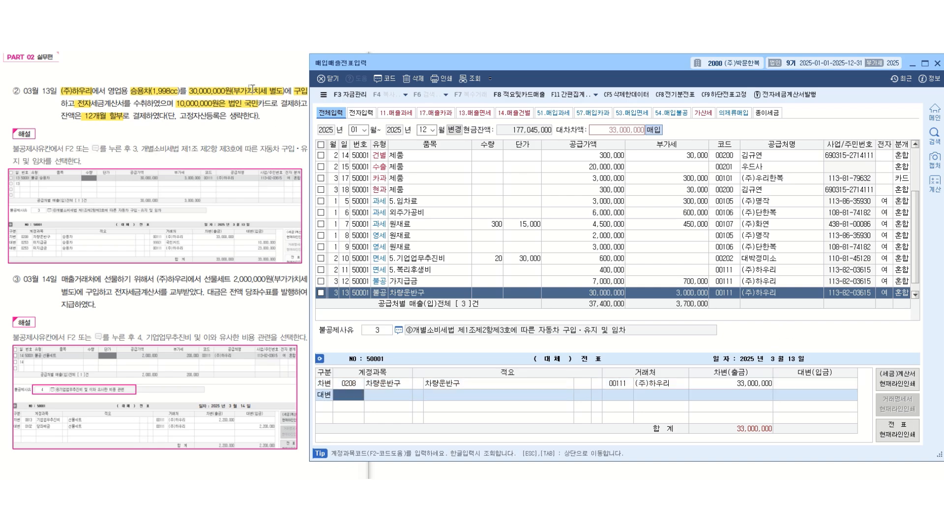
text(미지)
key(Return)
key(Return)
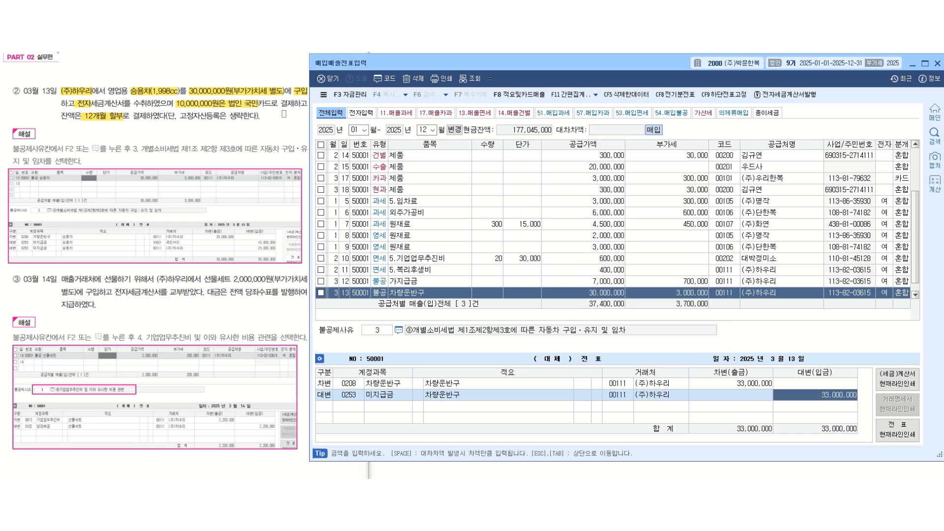
text(10000000)
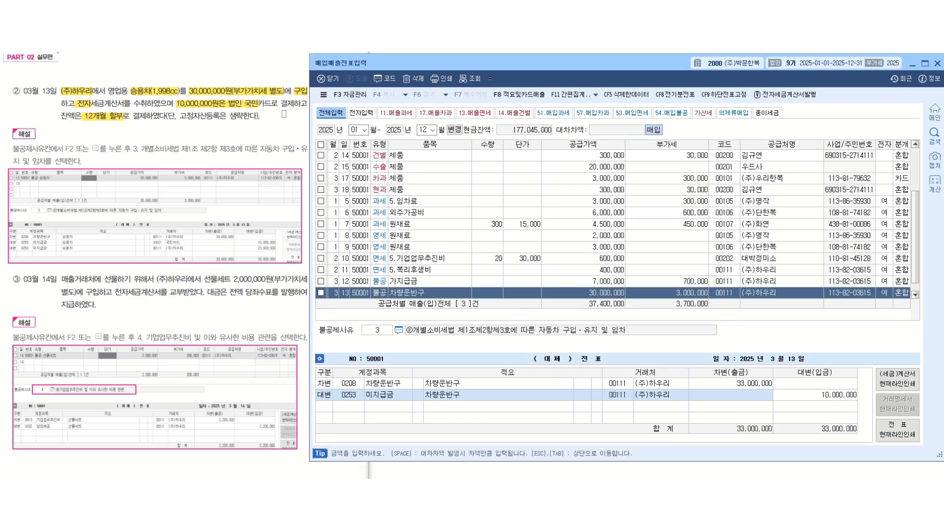
key(Return)
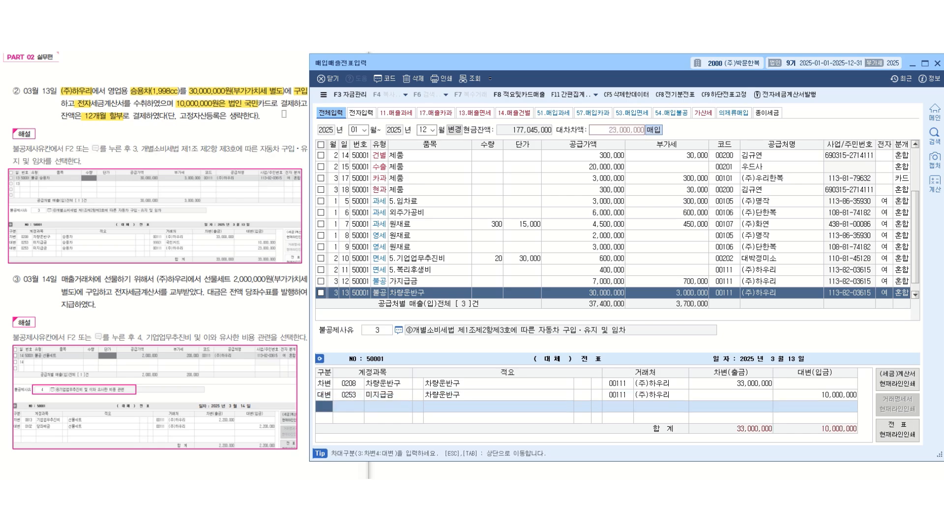
- Change the 거래처 of the 10,000,000 미지급금 credit line to 국민카드
click(627, 397)
text(국민)
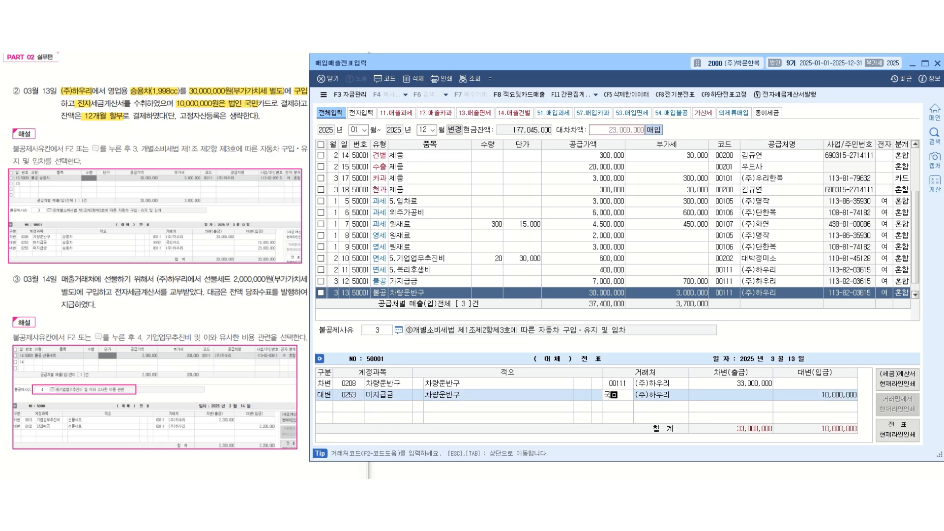
key(Return)
key(Down)
key(Return)
- Add a second 미지급금 credit line for the remaining 23,000,000 and complete the March 13 voucher
key(Return)
text(4)
key(Return)
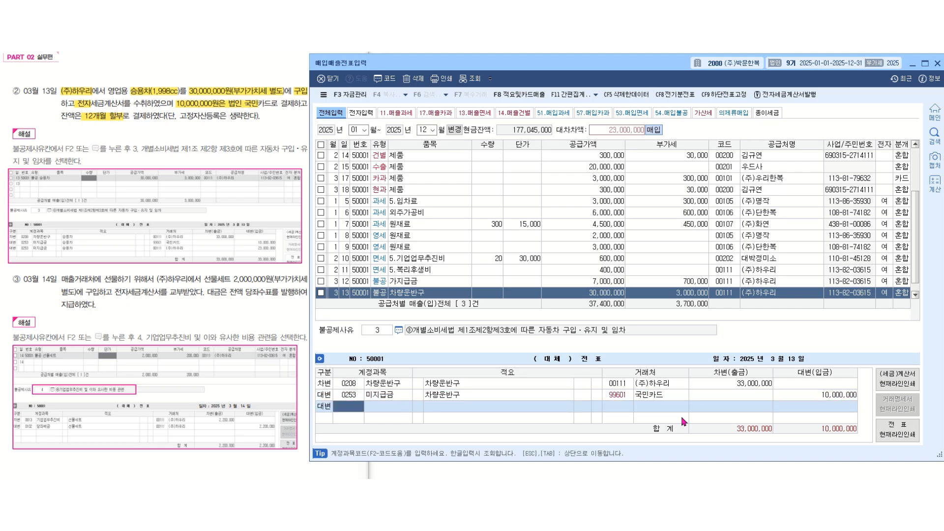
text(미지급)
key(Return)
key(Return)
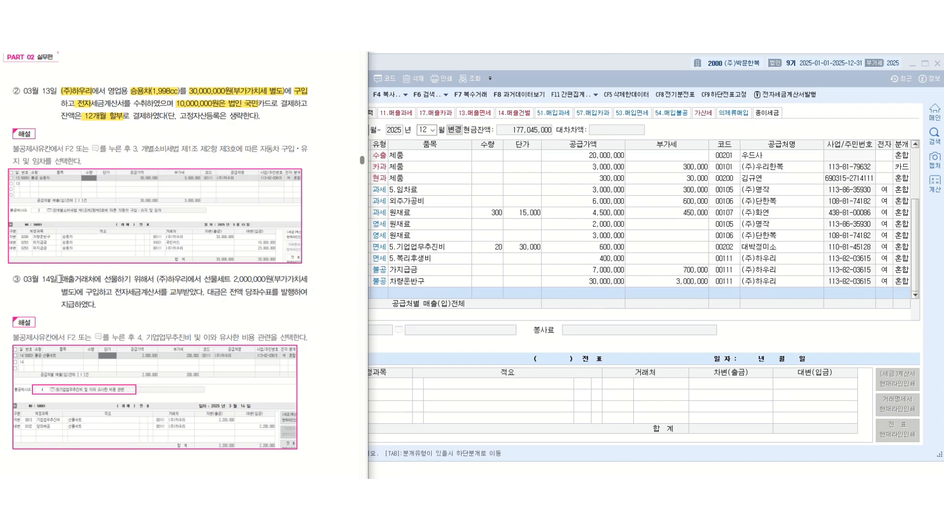
- Highlight 매출거래처, (주)하우리, 2,000,000원, 별도, 전자 and 당좌 in the textbook's March 14 transaction
drag(60, 279, 94, 279)
drag(157, 279, 273, 279)
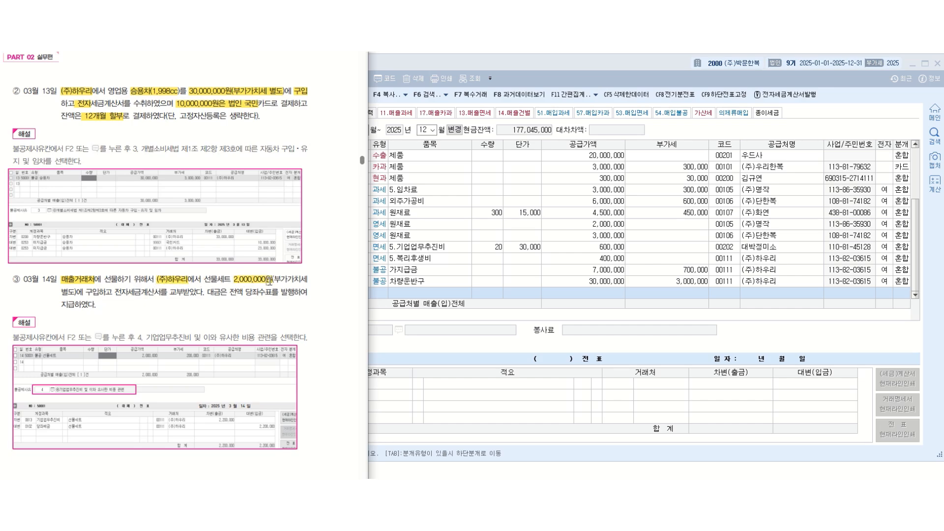
drag(62, 292, 128, 292)
drag(246, 293, 261, 293)
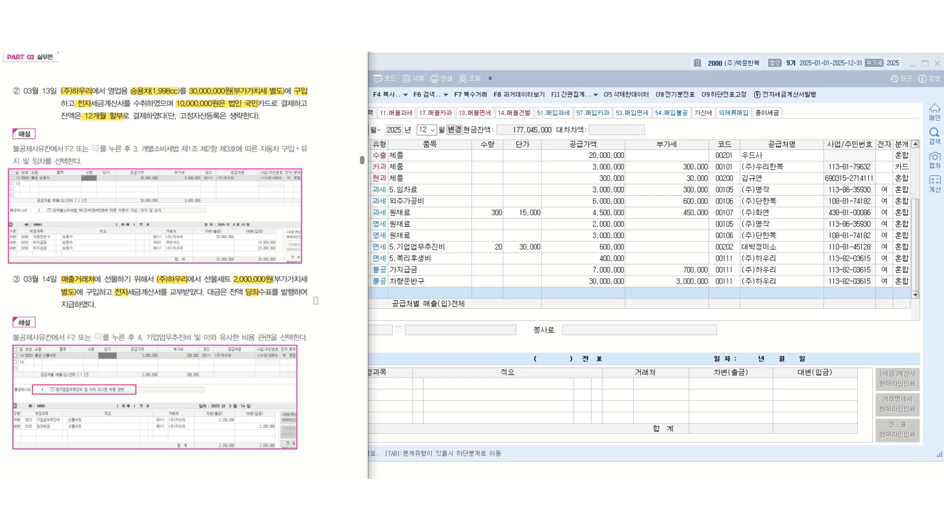
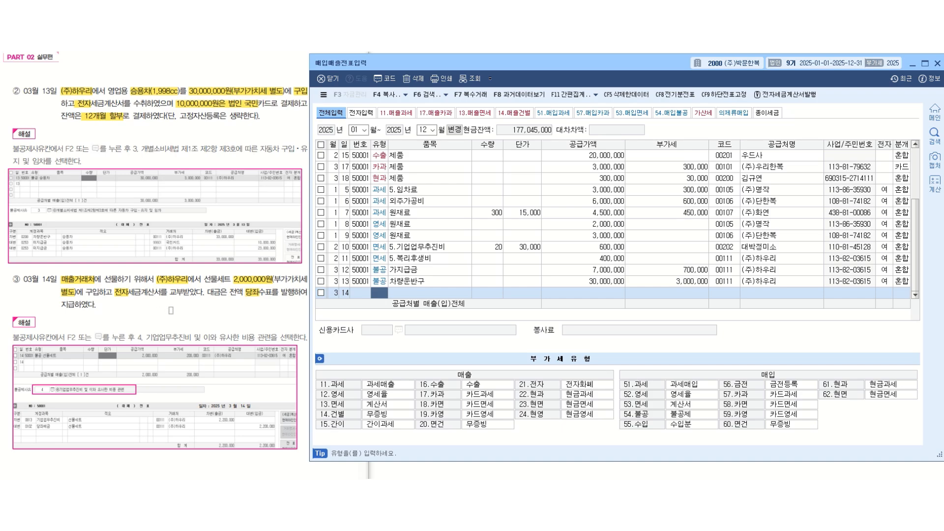
- Start the March 14 voucher as type 54.불공 with item 8.기업업무추진비 and a supply amount of 2,000,000
text(54)
key(Return)
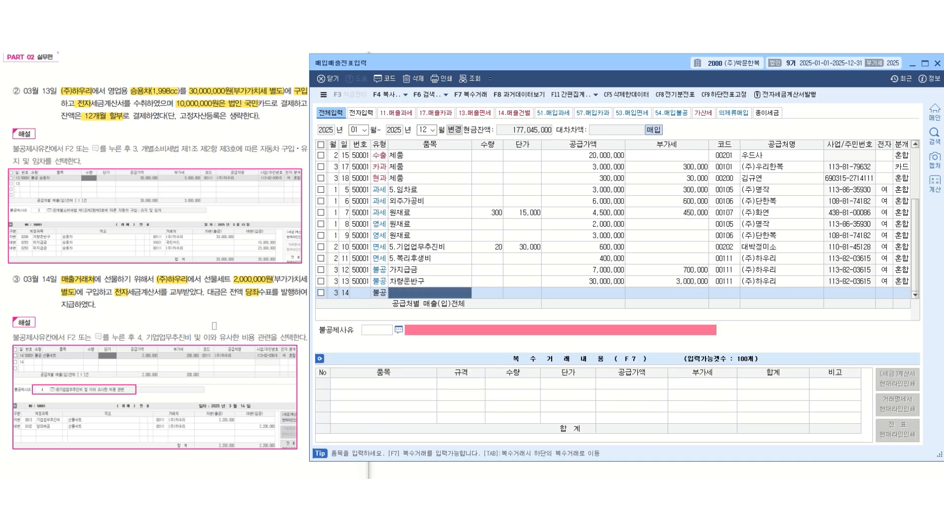
text(8.)
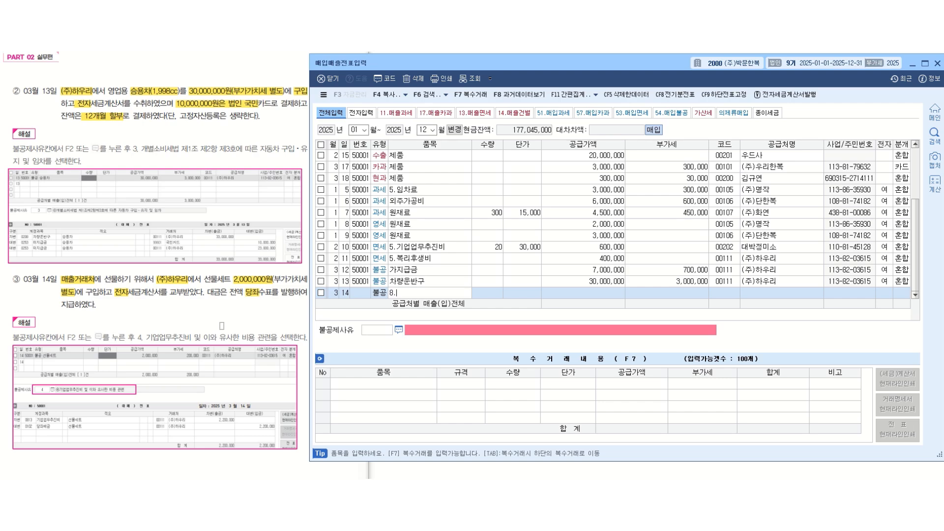
text(기업업무추진비)
key(Return)
key(Return)
key(Return)
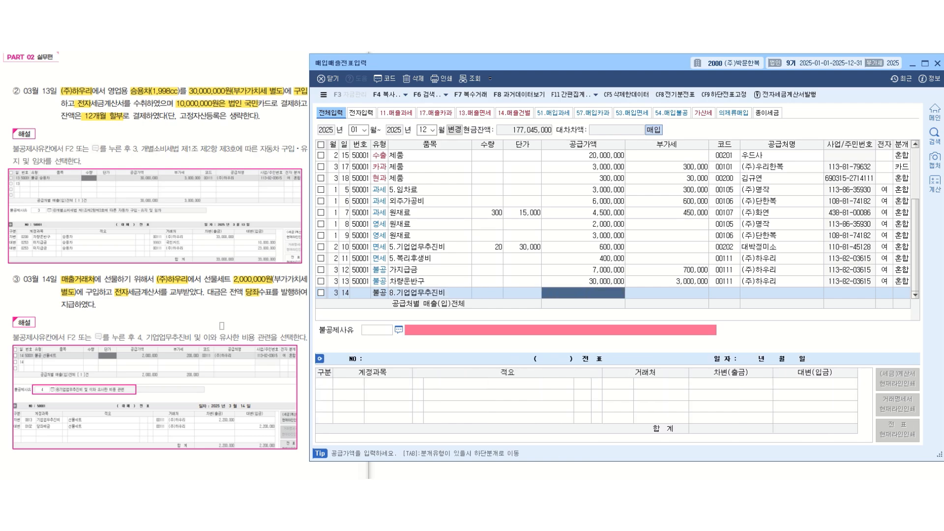
text(2000000)
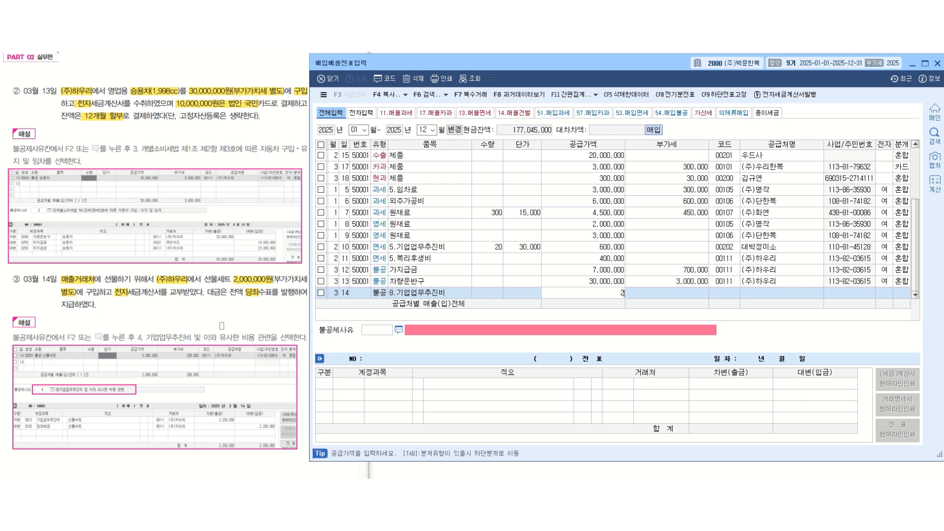
key(Return)
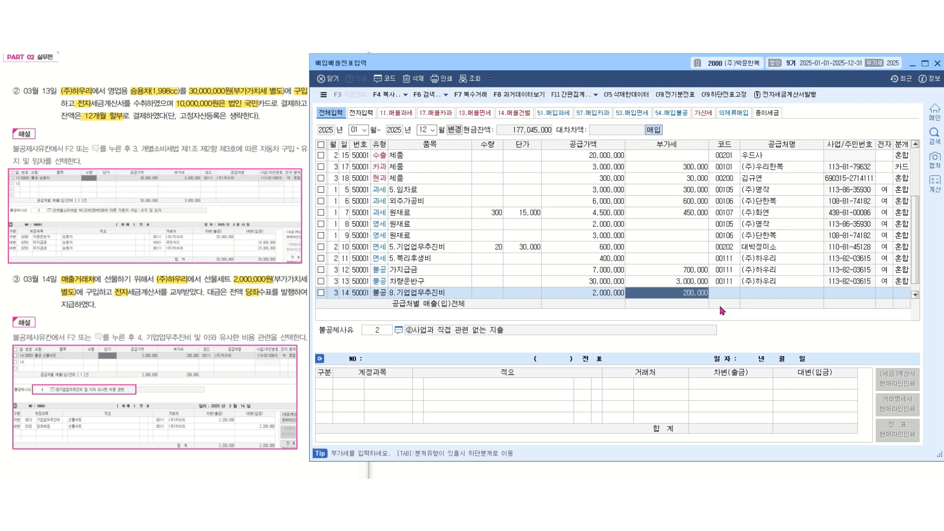
- Set the March 14 voucher's supplier to 00111 (주)하우리 and mark it as an electronic tax invoice
key(Return)
text(00111)
key(Return)
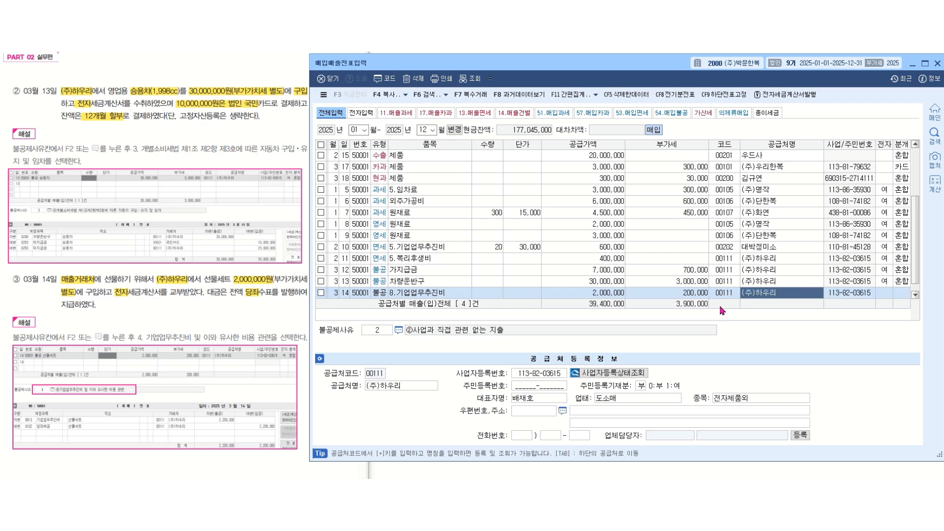
key(Return)
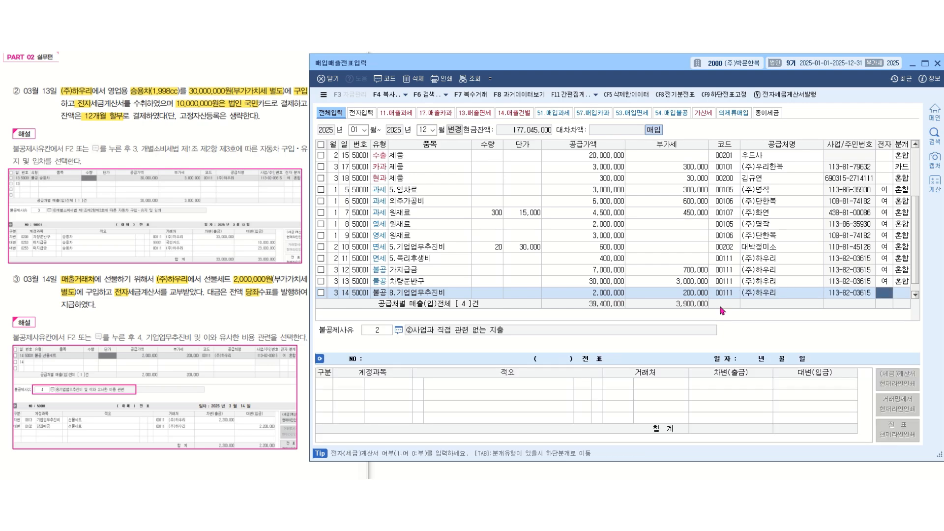
text(1)
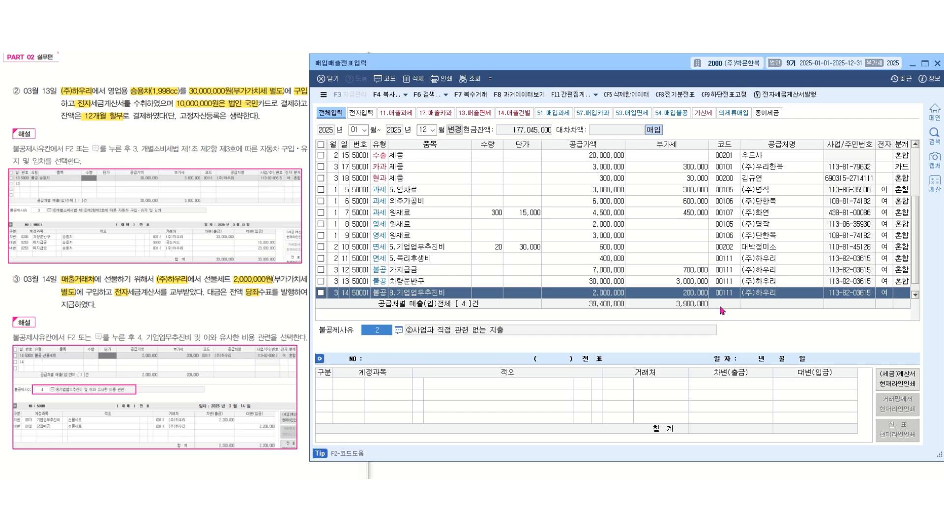
- Set the voucher's 불공제사유 to 4, 기업업무추진비 및 이와 유사한 비용 관련
key(F2)
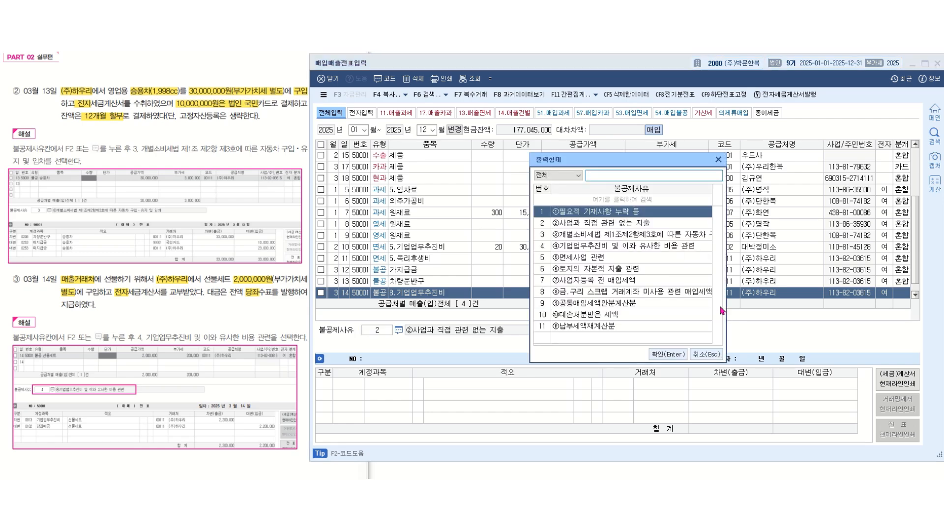
key(Down)
key(Down)
key(Down)
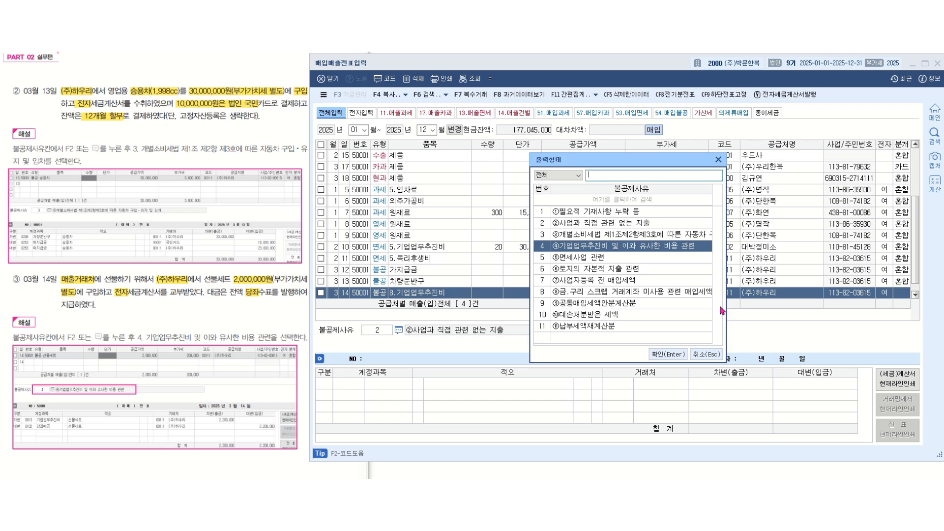
key(Return)
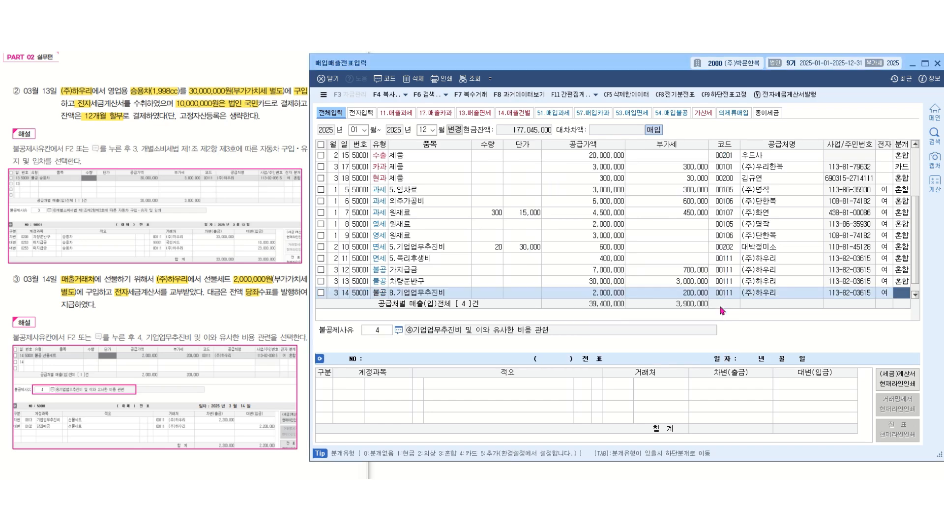
- Set the journal type to 3 혼합 and change the debit account to 0813 기업업무추진비 (판매관리비)
text(3)
key(Return)
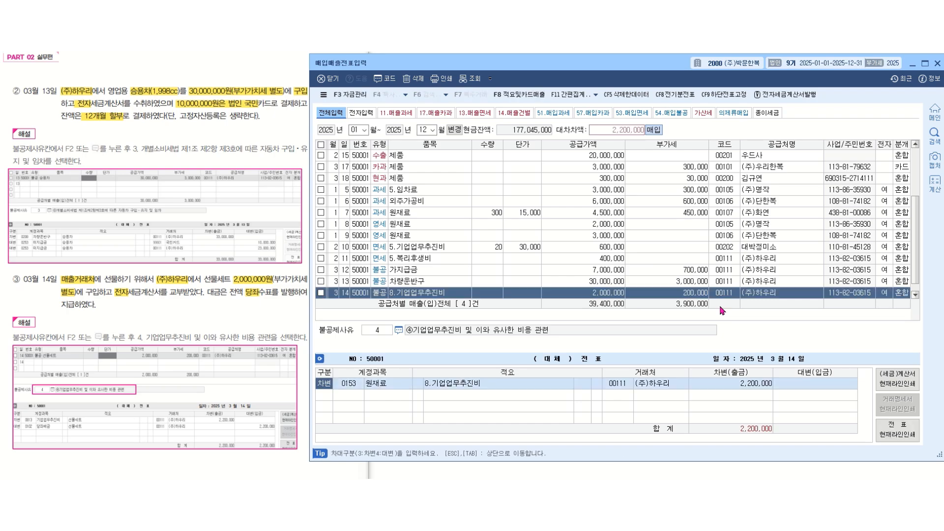
key(Return)
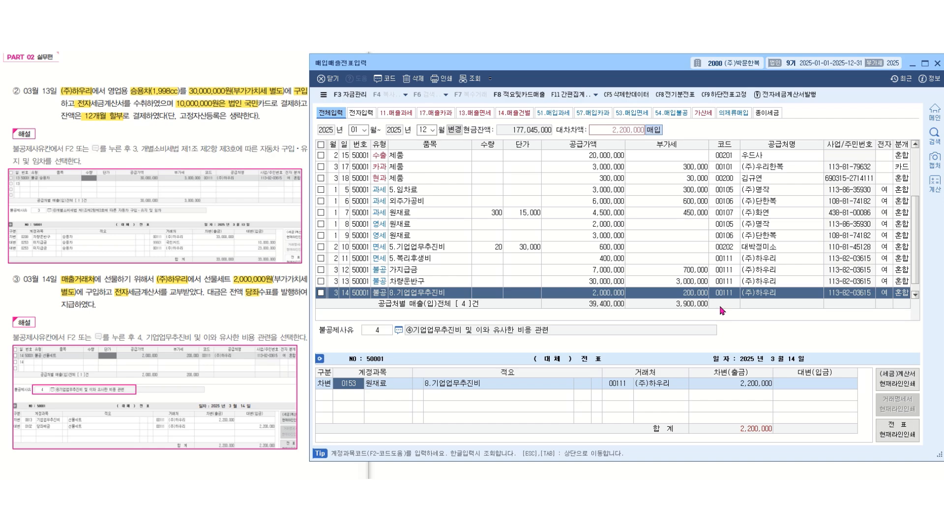
text(기업)
key(Return)
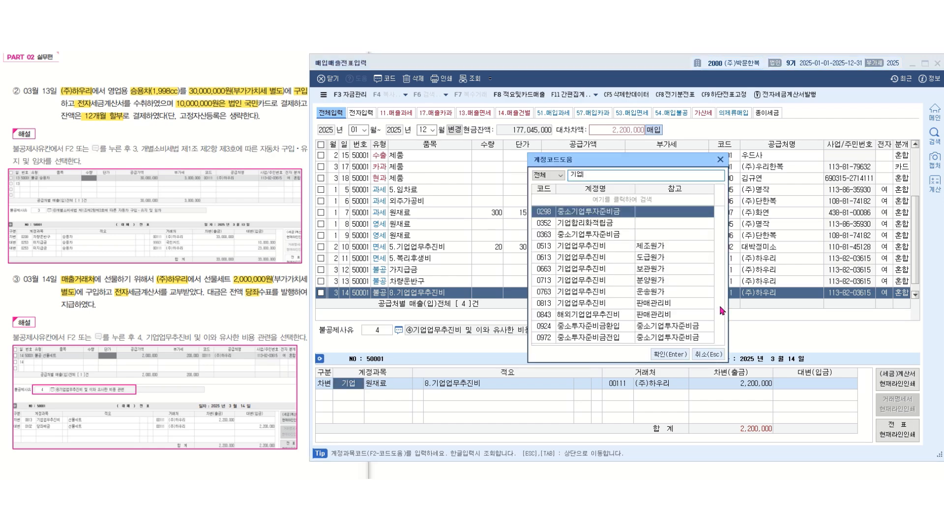
key(Down)
key(Down)
key(Down)
key(Down)
key(Down)
key(Down)
key(Down)
key(Down)
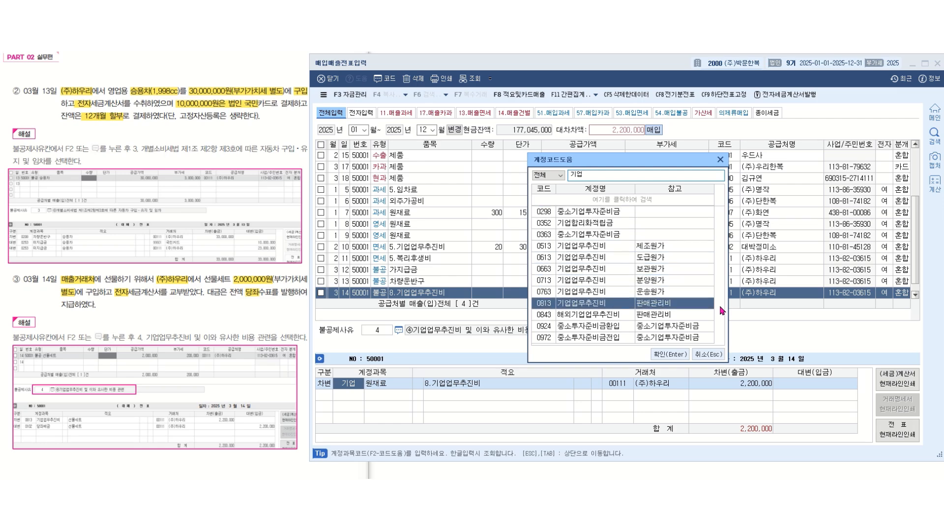
key(Return)
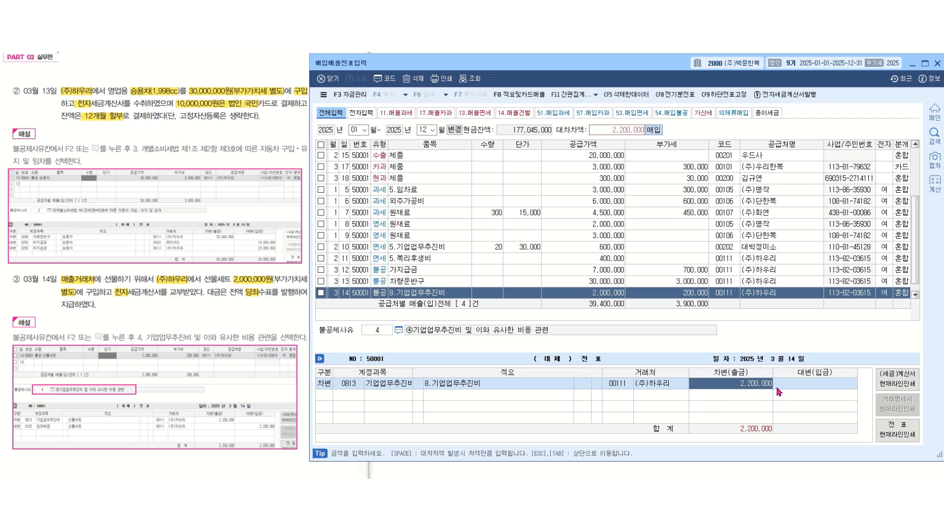
key(Return)
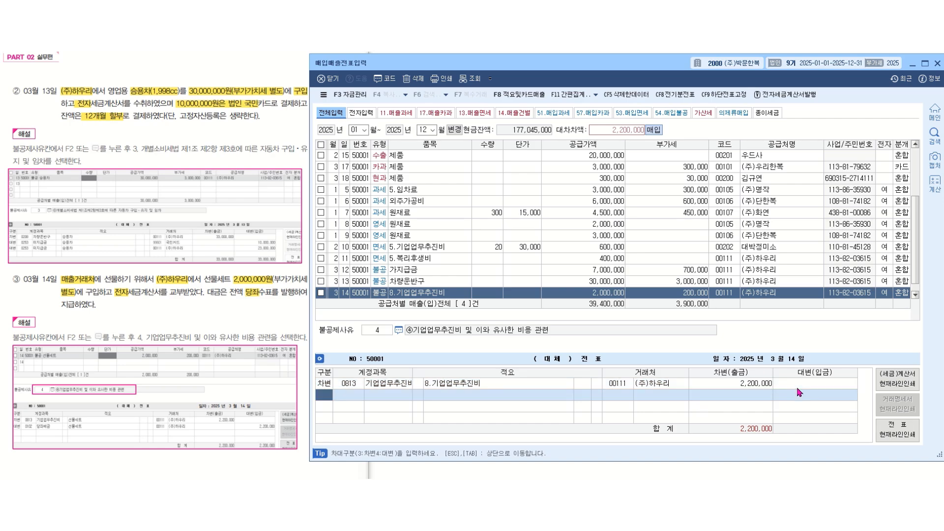
- Add a credit line to the 당좌예금 account in the March 14 voucher
text(4)
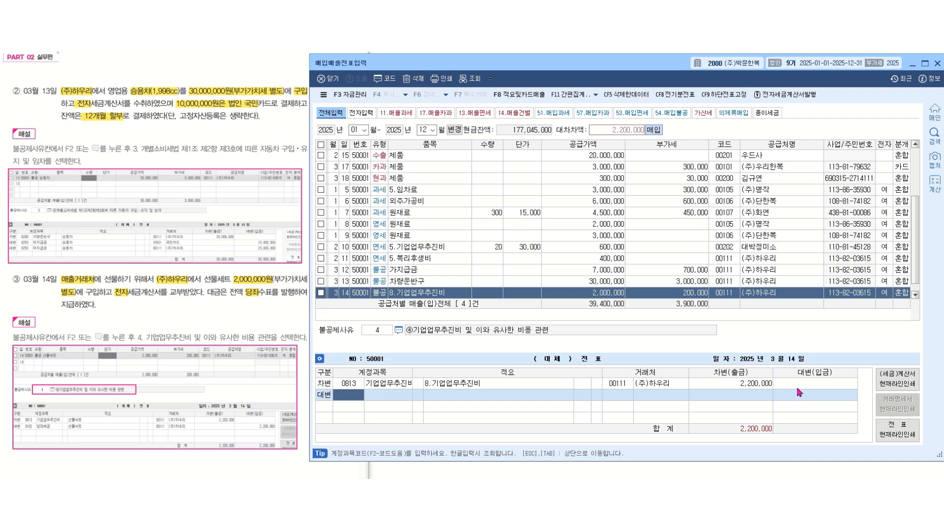
text(당좌)
key(Return)
key(Return)
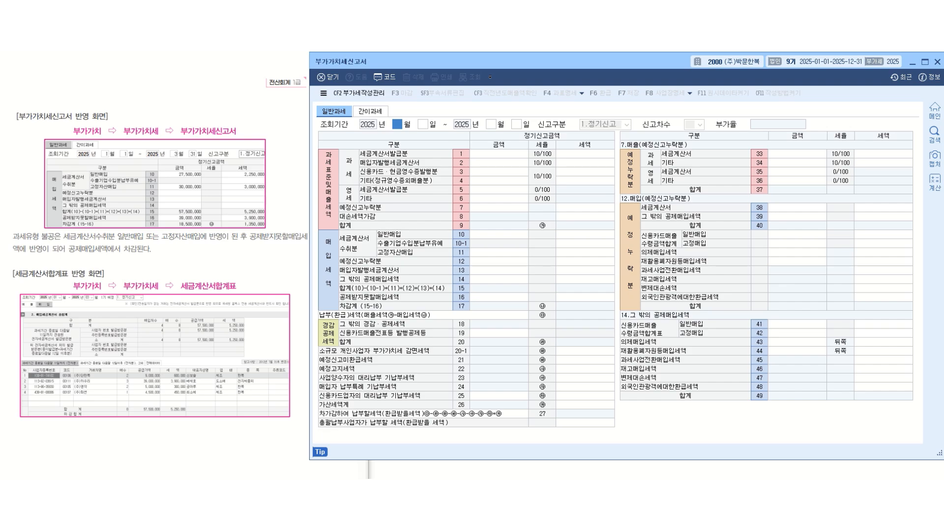
- Query the 부가가치세신고서 for January 1 to March 31, 2025 without loading saved data, and view the line 16 공제받지못할매입세액 breakdown
text(1)
key(Return)
key(Return)
text(3)
key(Return)
key(Return)
key(Return)
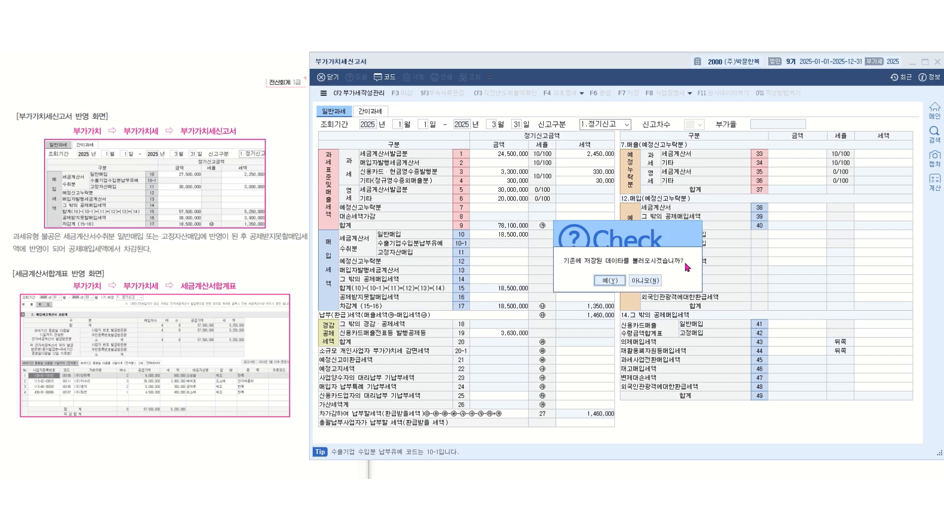
click(652, 283)
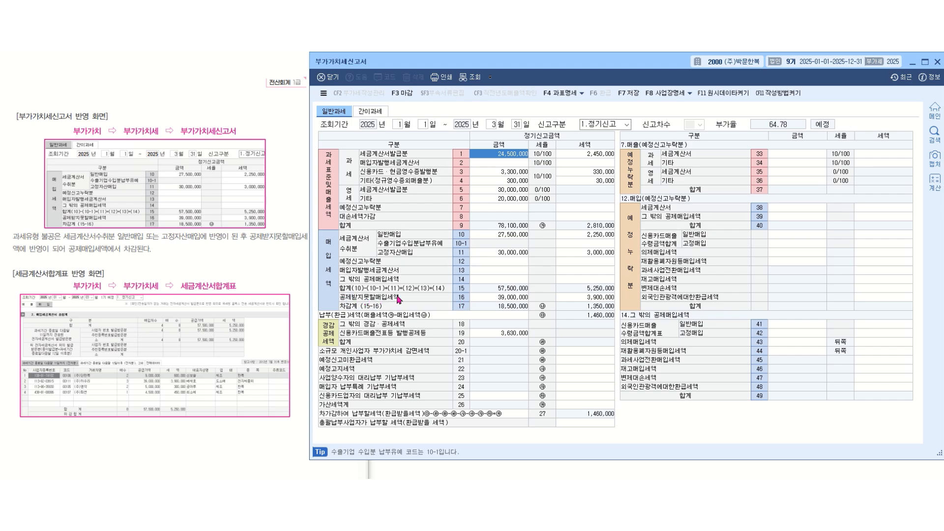
click(510, 298)
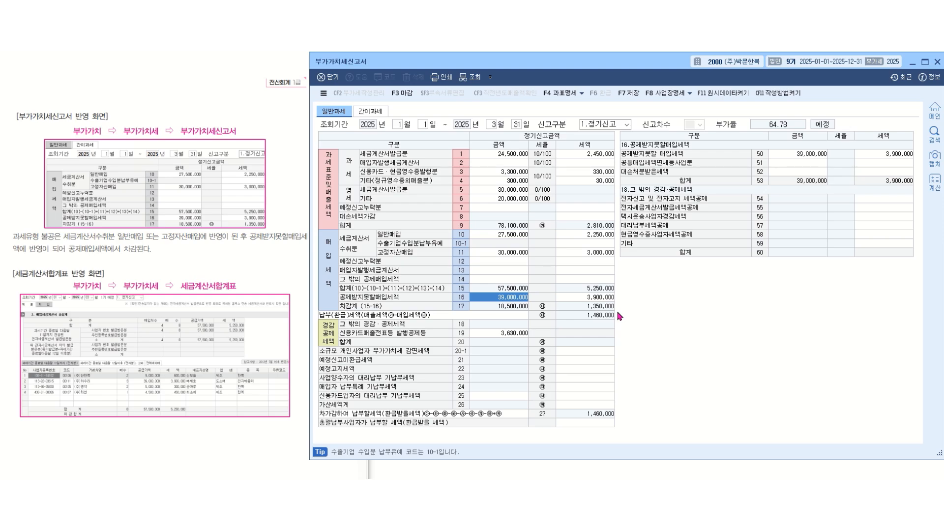
key(Escape)
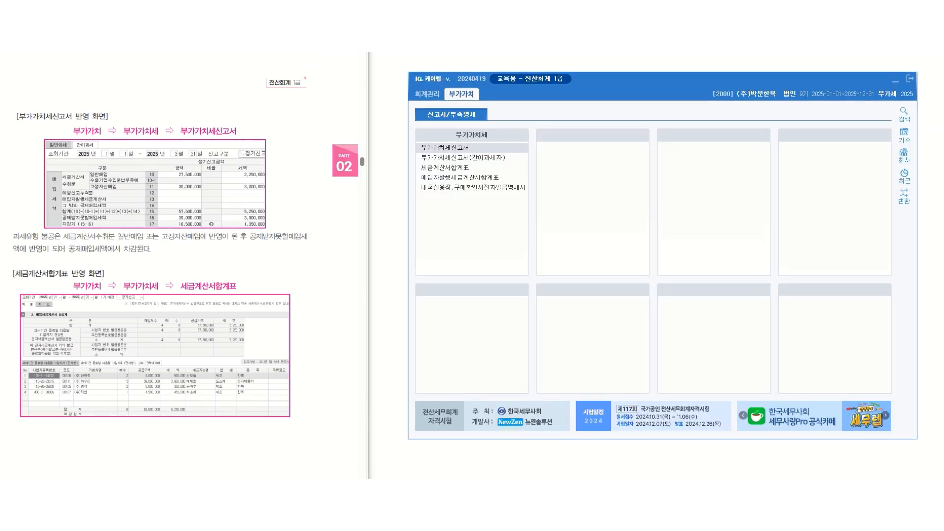
- Open 세금계산서합계표 for January to March 2025 and view 전체데이터 for 매입
click(458, 170)
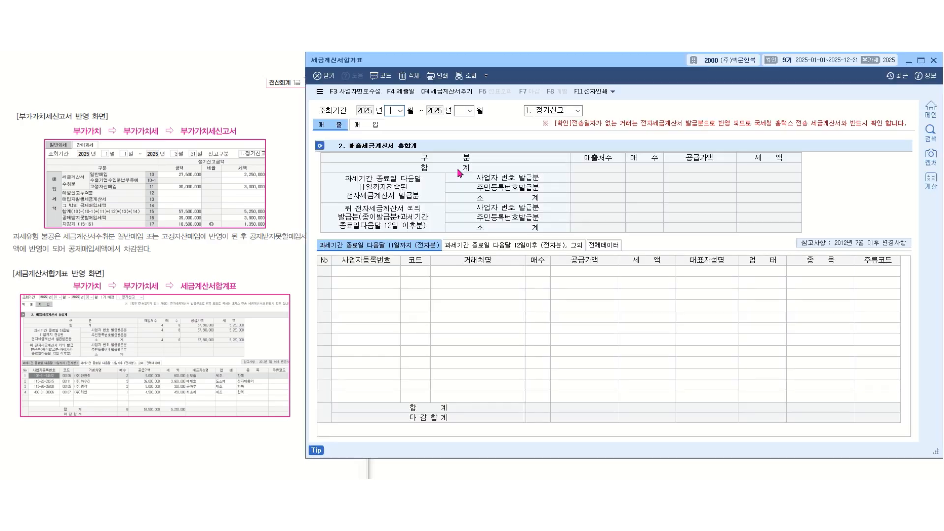
text(1)
key(Return)
text(3)
key(Return)
key(Return)
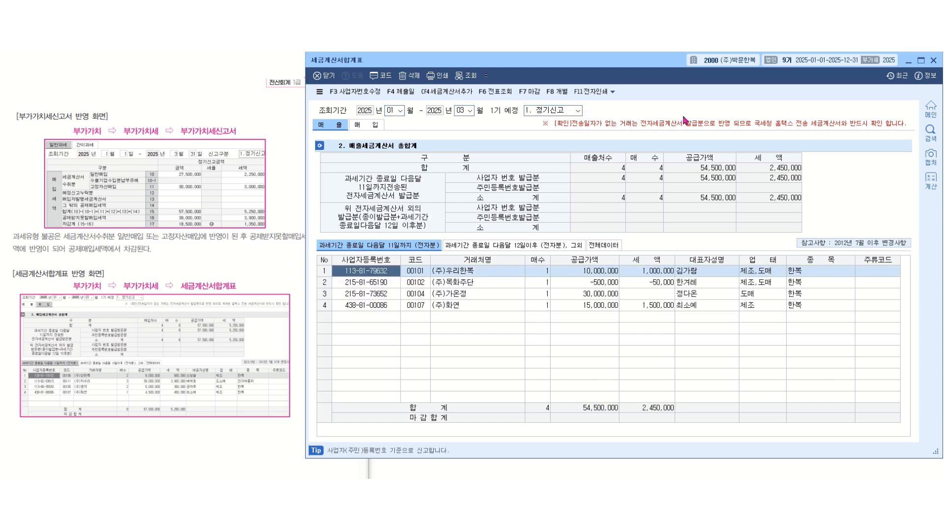
click(385, 127)
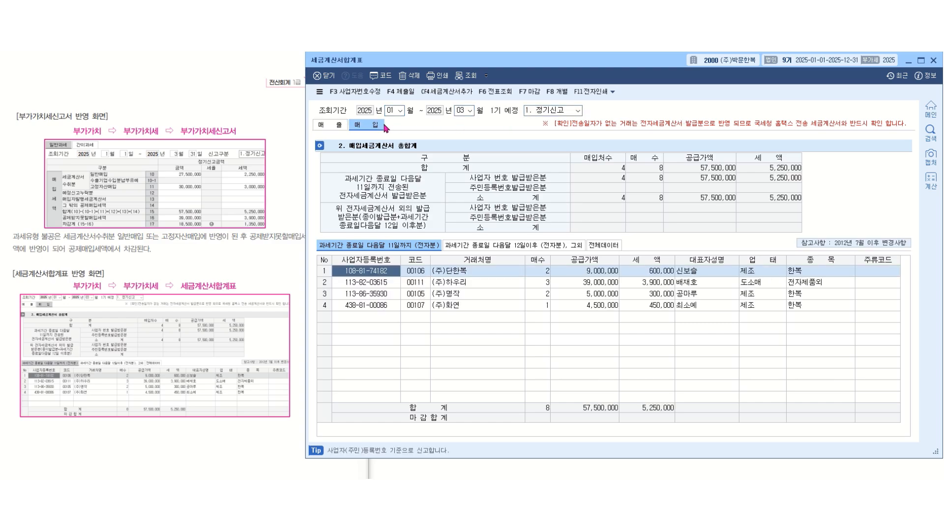
click(612, 245)
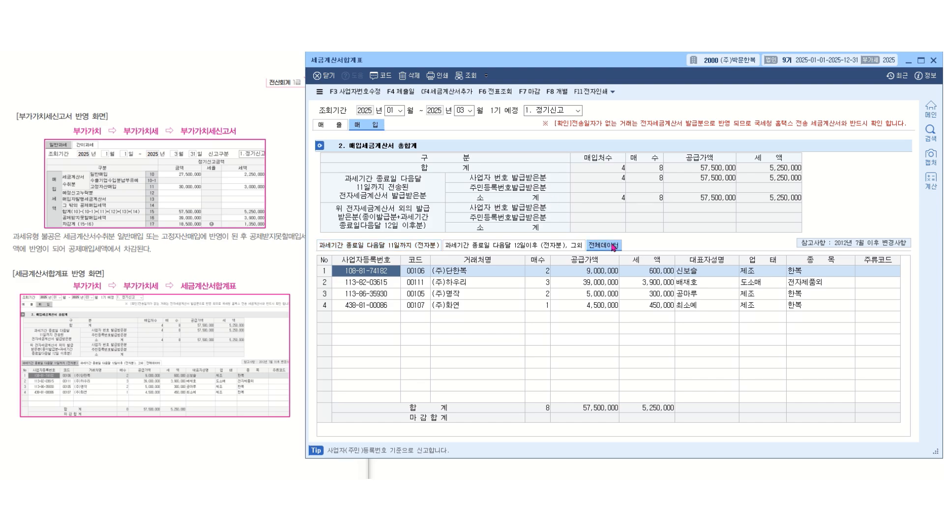